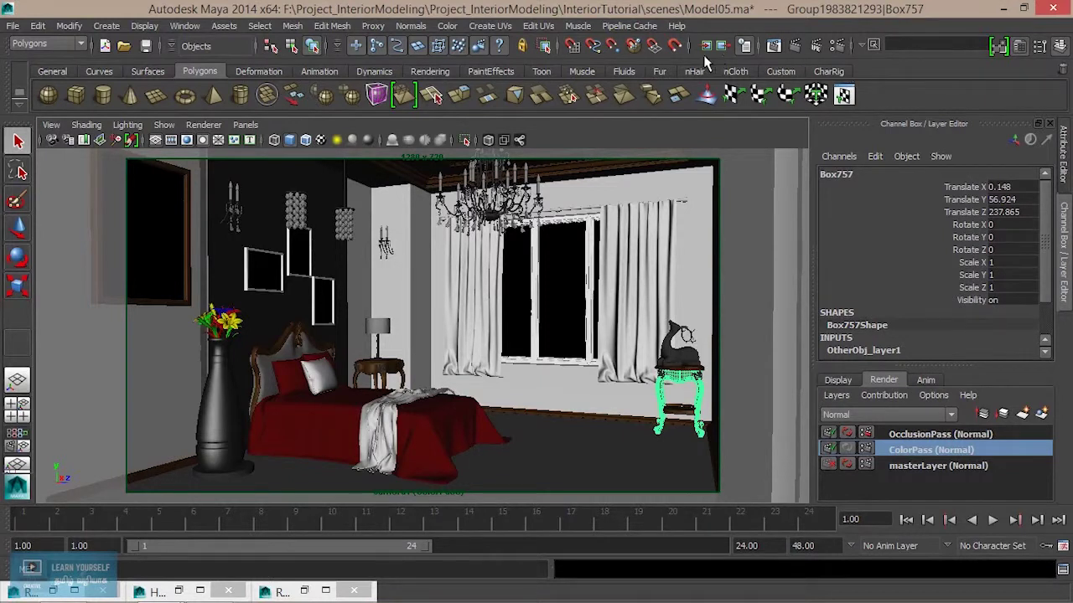
- Set the ColorPass file name prefix to <RenderLayer>\<RenderLayer> in Render Settings
left_click(838, 46)
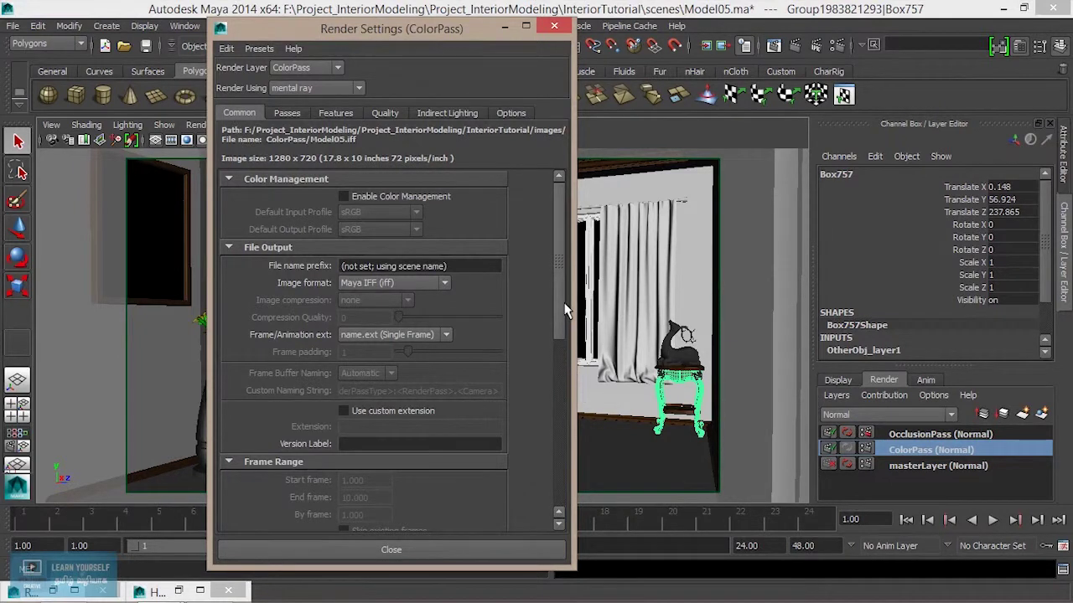
scroll(511, 226, "down", 2)
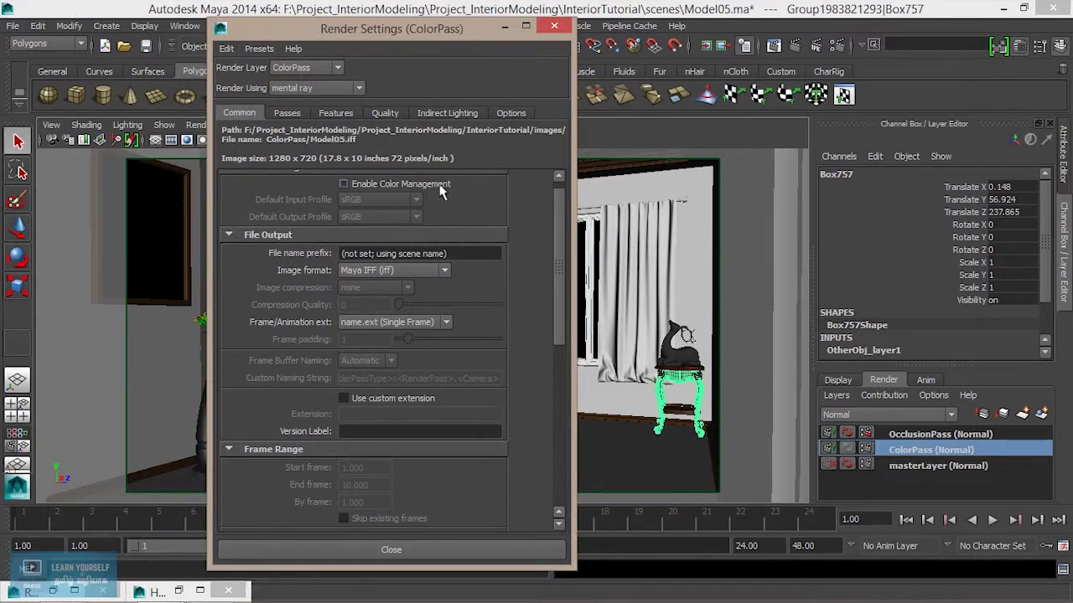
left_click(490, 254)
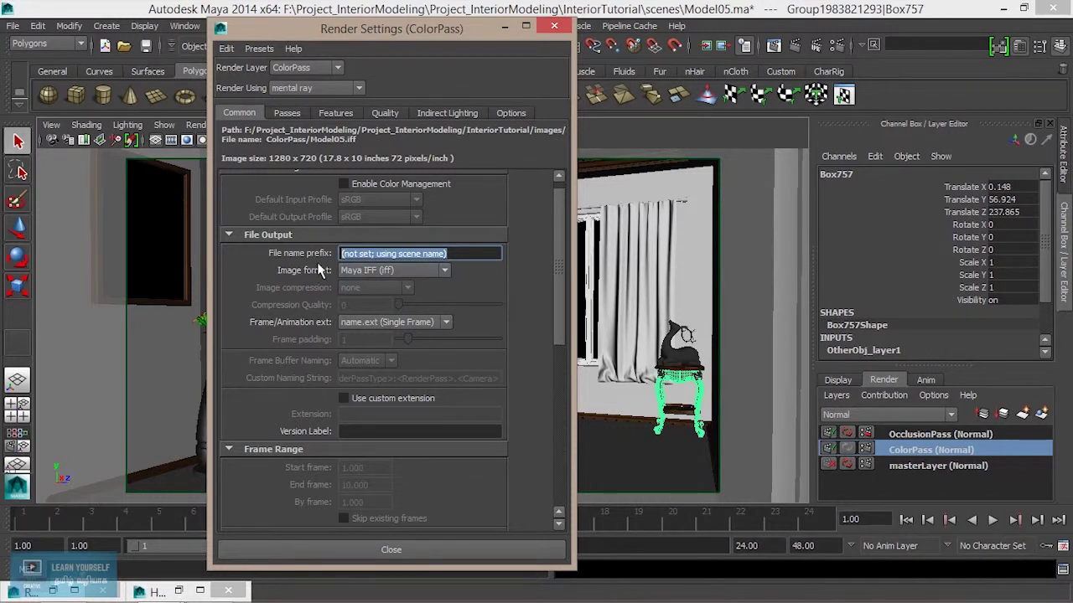
right_click(417, 260)
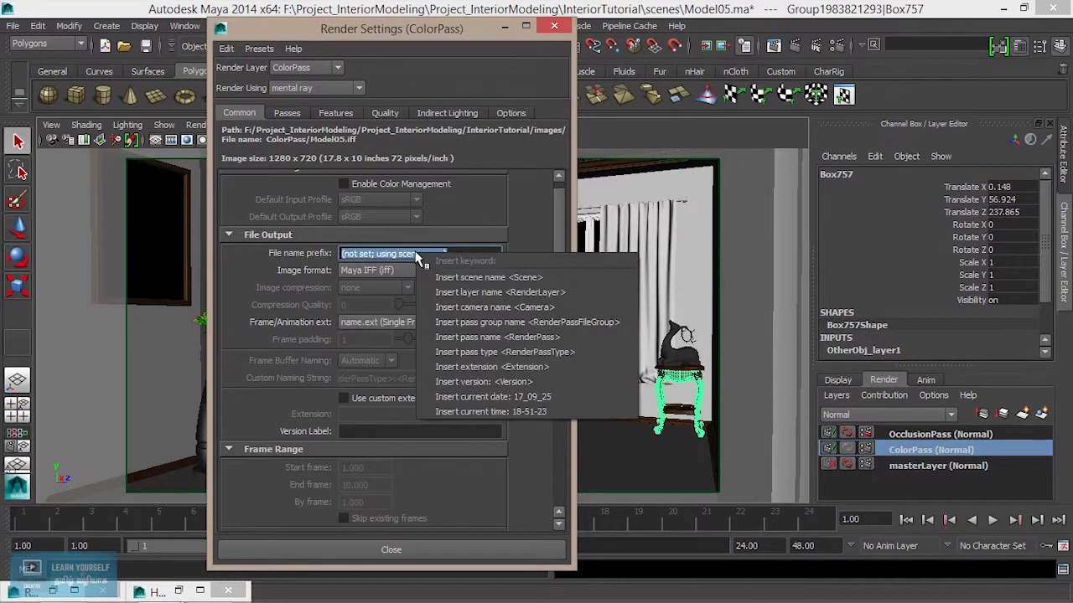
left_click(500, 293)
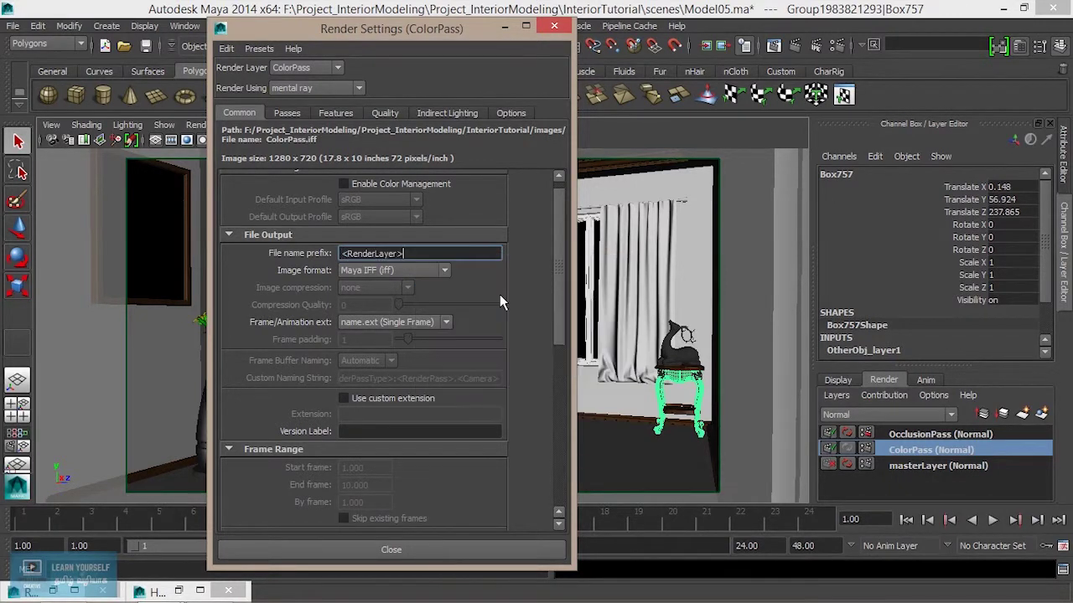
type("\\")
right_click(435, 253)
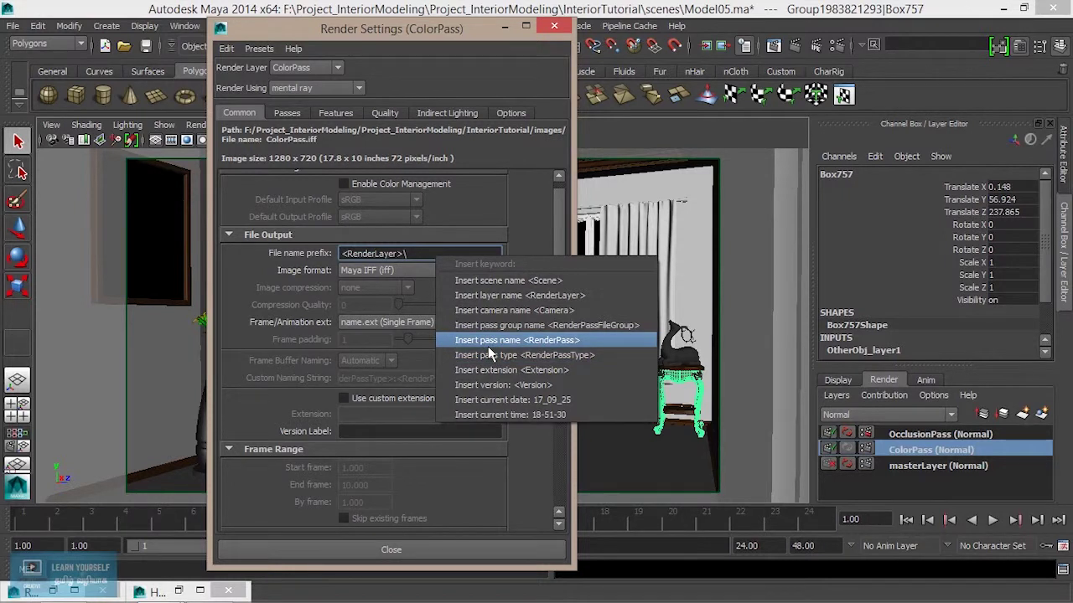
left_click(511, 295)
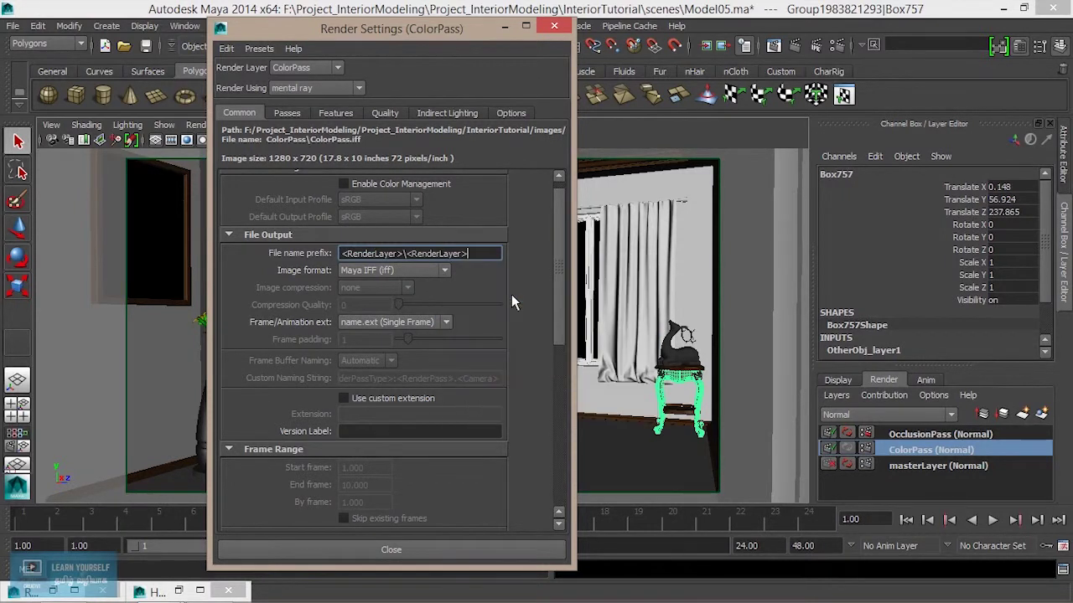
- Set the image format to TIFF uncompressed (tif)
right_click(486, 253)
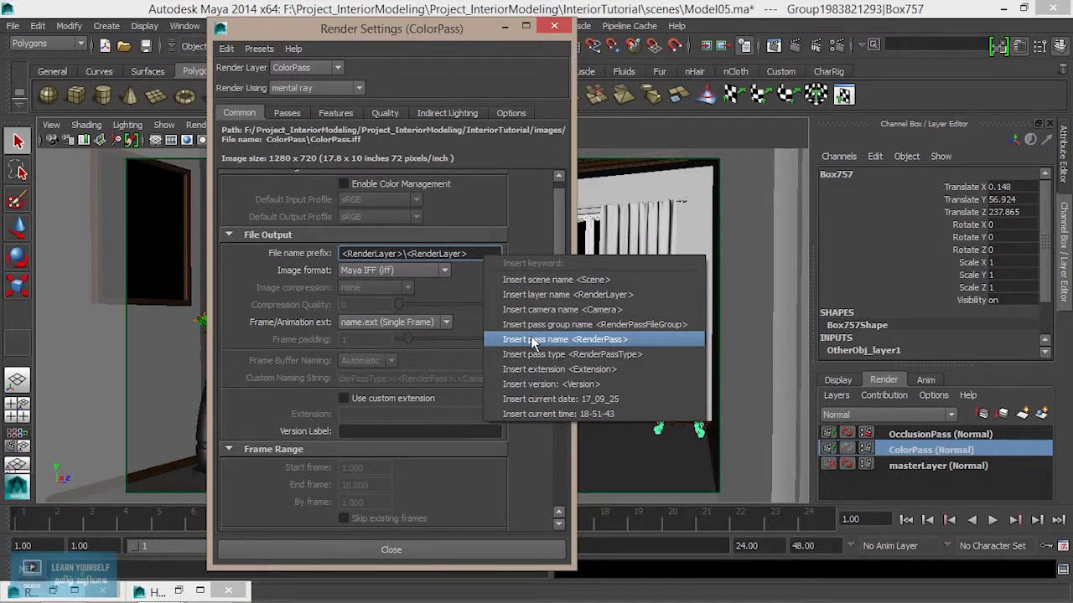
left_click(472, 252)
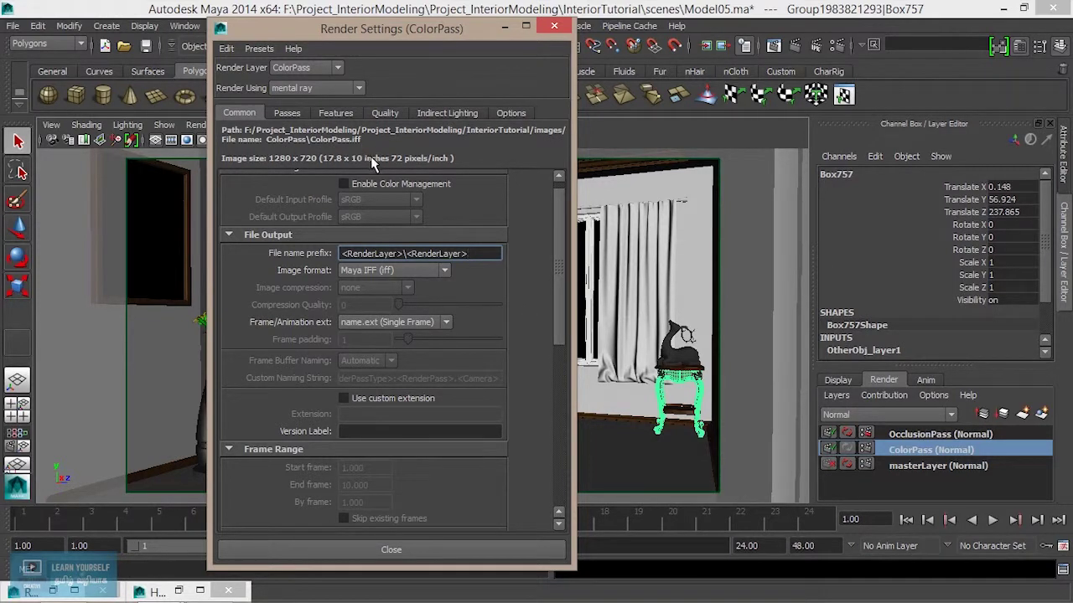
left_click(419, 272)
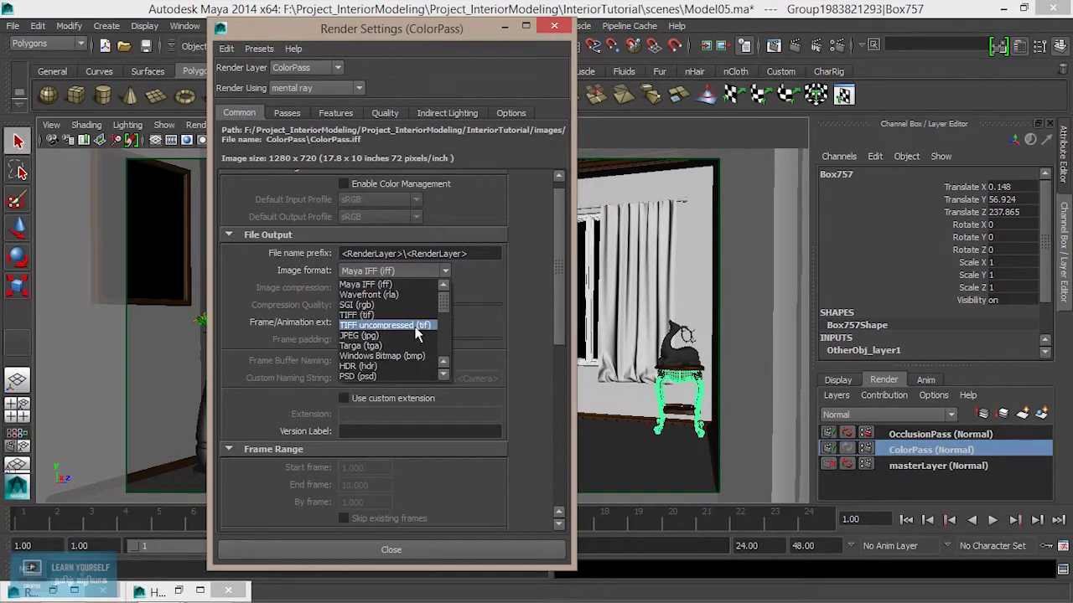
left_click(416, 327)
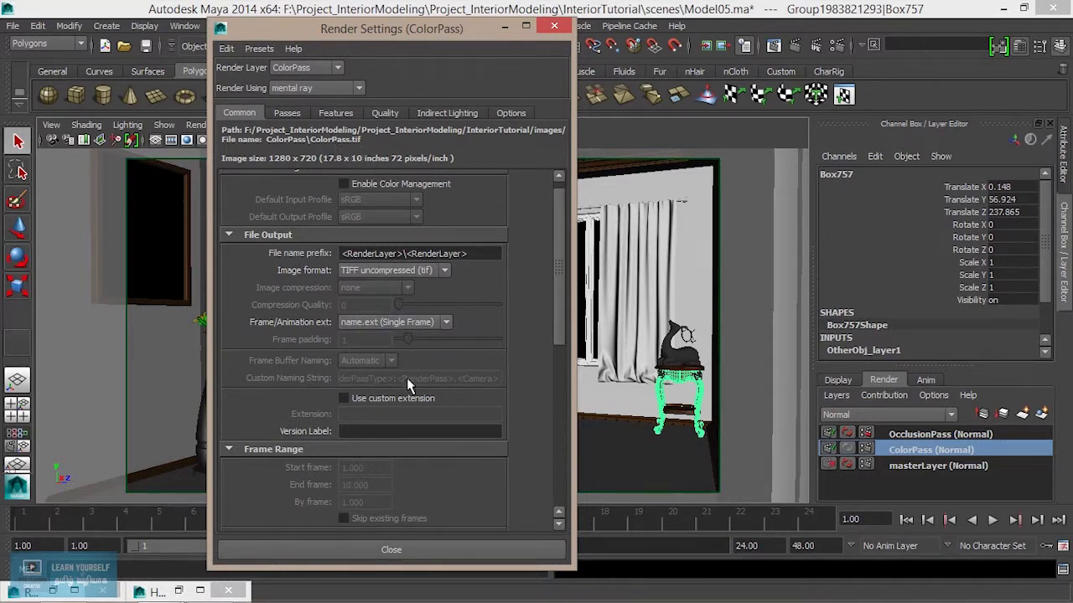
- On the Quality tab, set Framebuffer Data Type to RGB (Half) 3x16 Bit, then return to Common
left_click(383, 115)
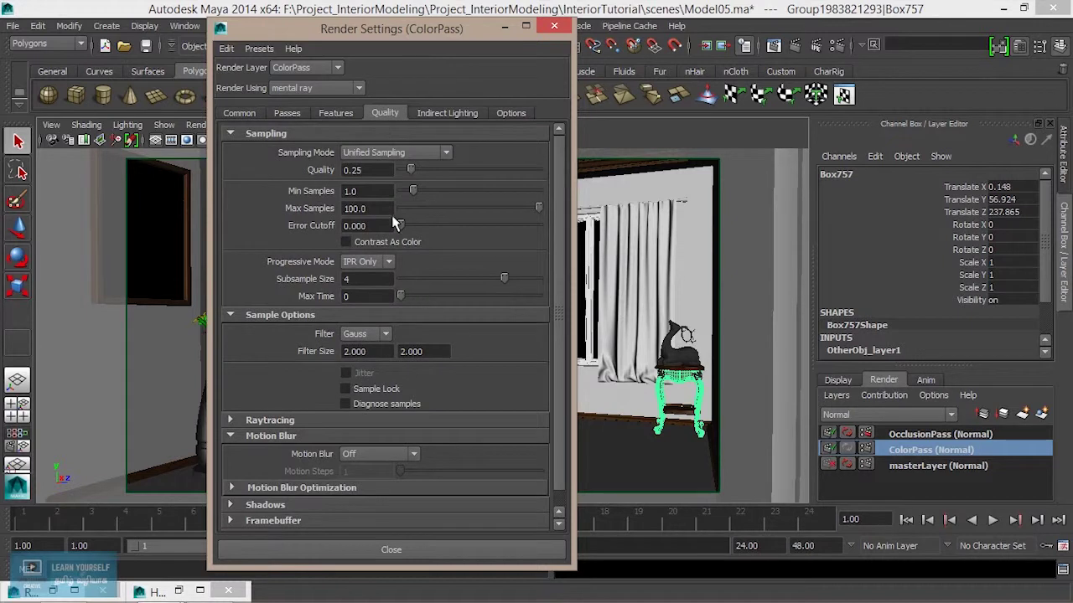
scroll(560, 350, "down", 1)
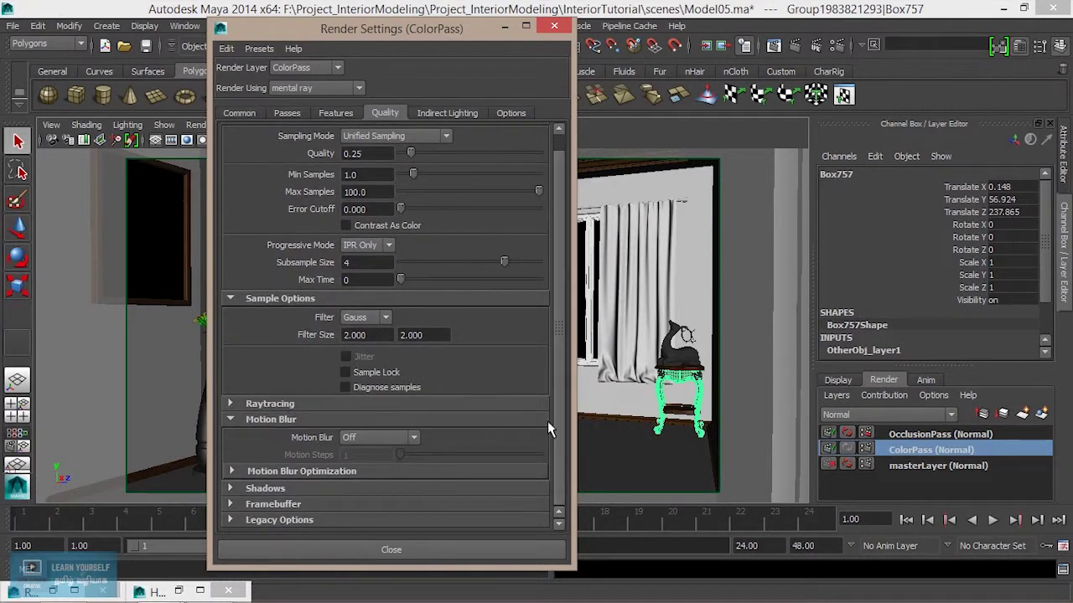
left_click(268, 503)
scroll(419, 449, "down", 5)
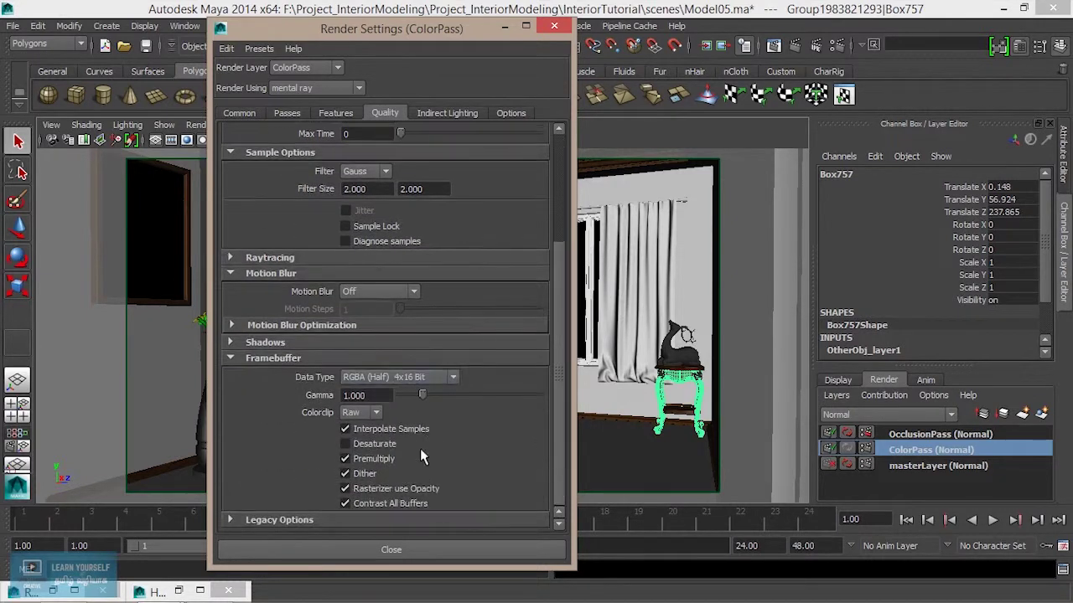
left_click(427, 378)
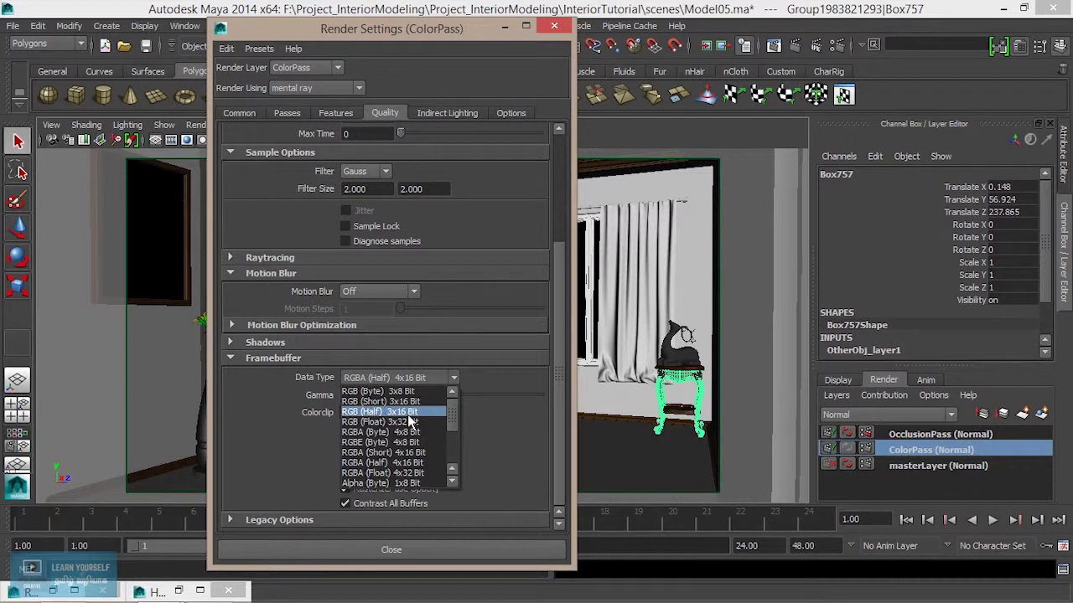
left_click(406, 414)
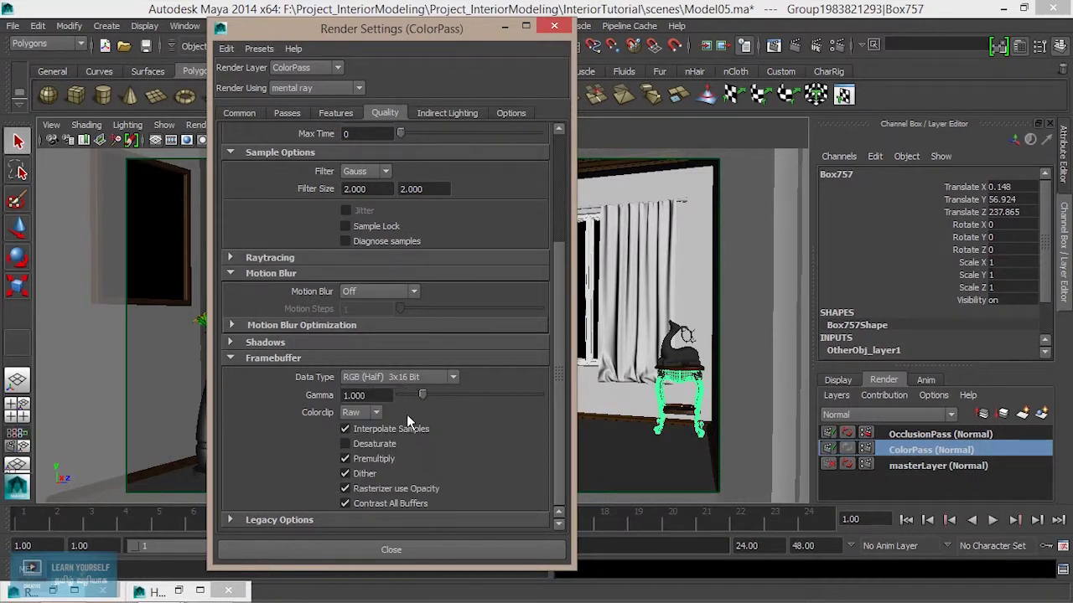
left_click(239, 112)
left_click_drag(558, 303, 556, 315)
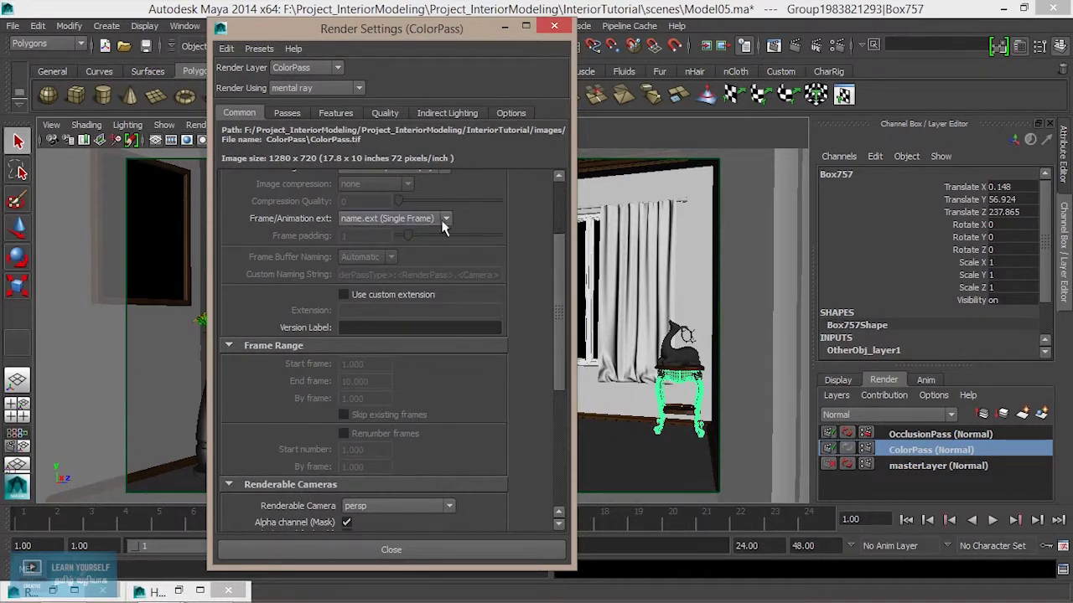
- Set the end frame to 1 and keep single-frame naming without frame numbers
left_click(389, 219)
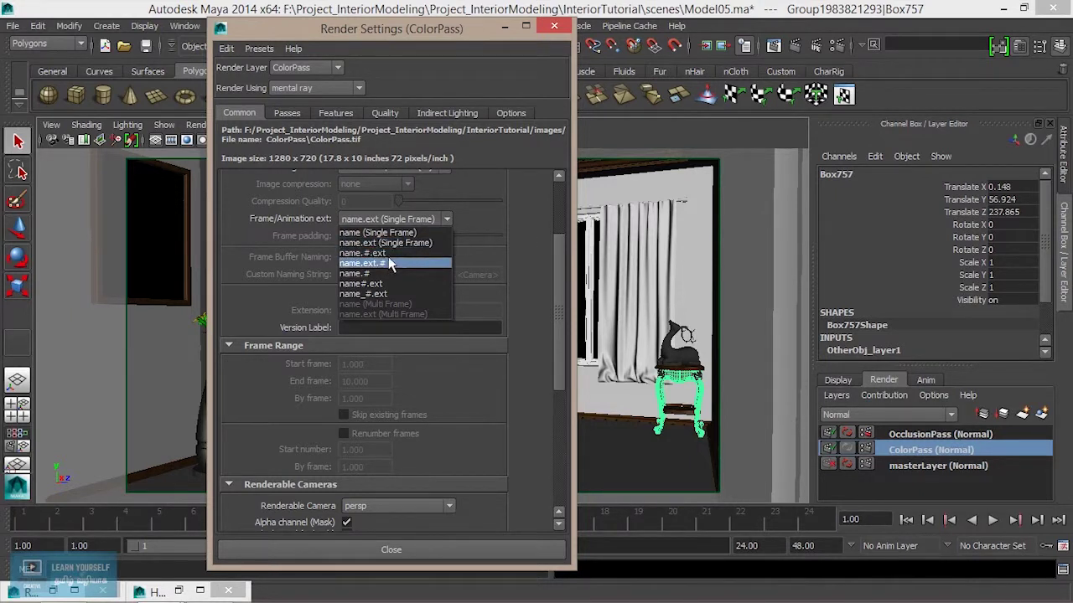
left_click(392, 253)
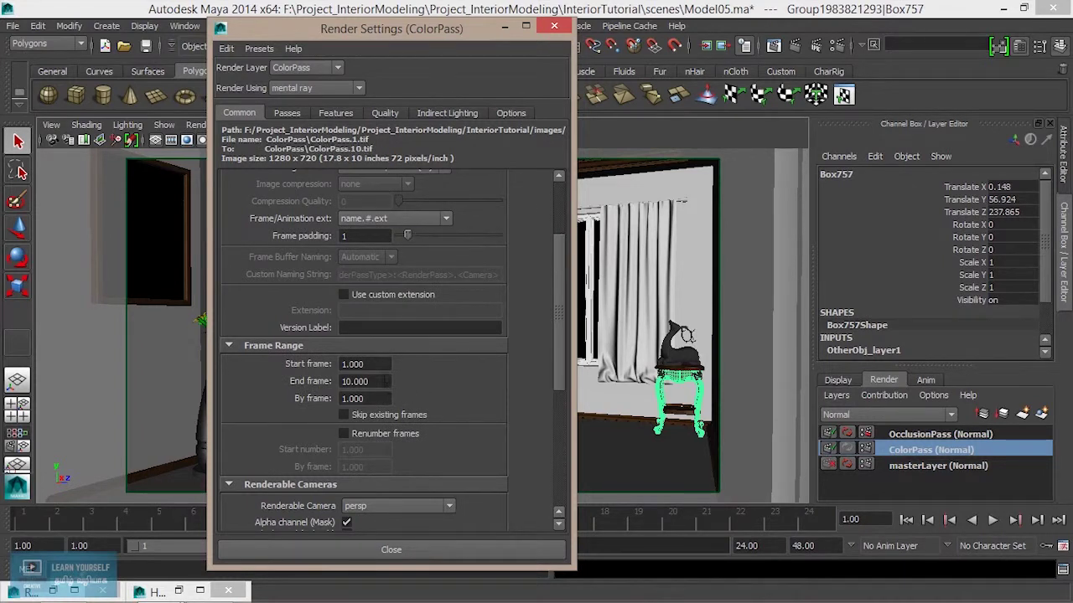
left_click(360, 381)
type("1")
key("Return")
left_click(427, 219)
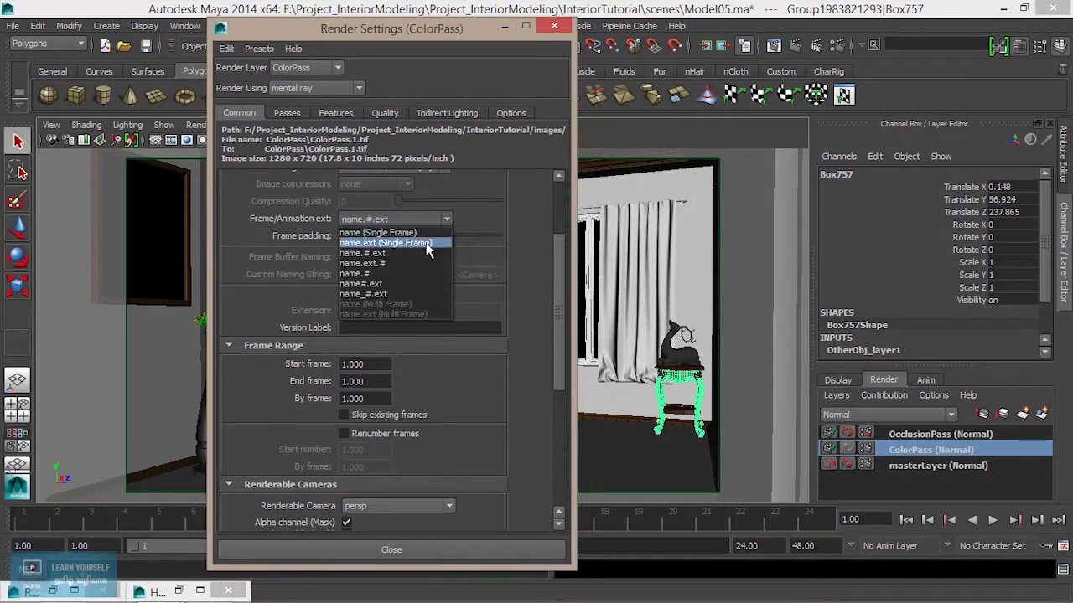
left_click(426, 243)
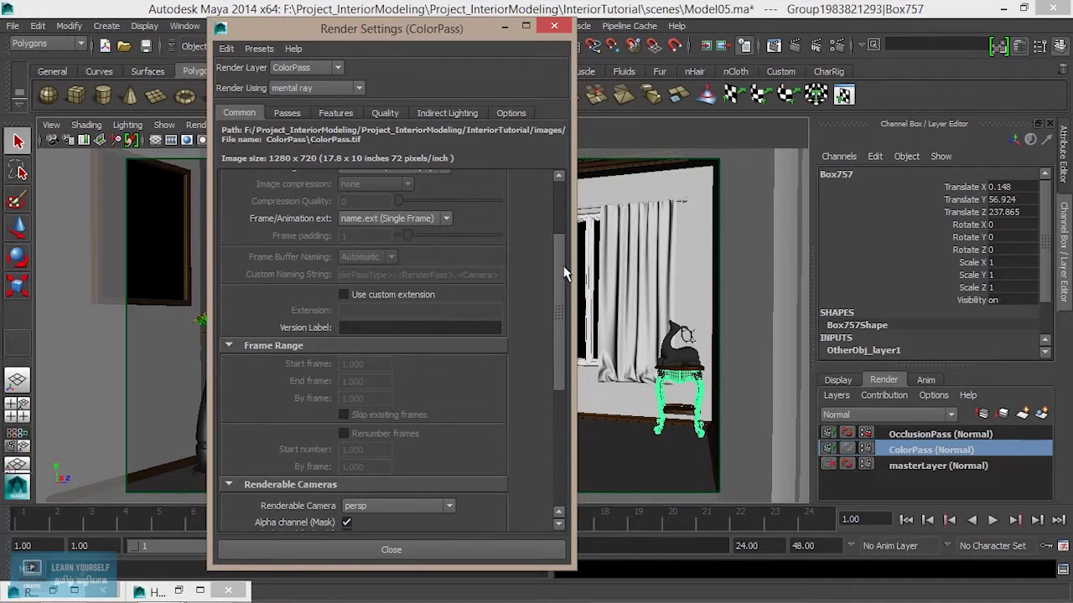
- Render through camera1 instead of persp, using the HD 720 (1280 x 720) preset
left_click_drag(559, 269, 561, 353)
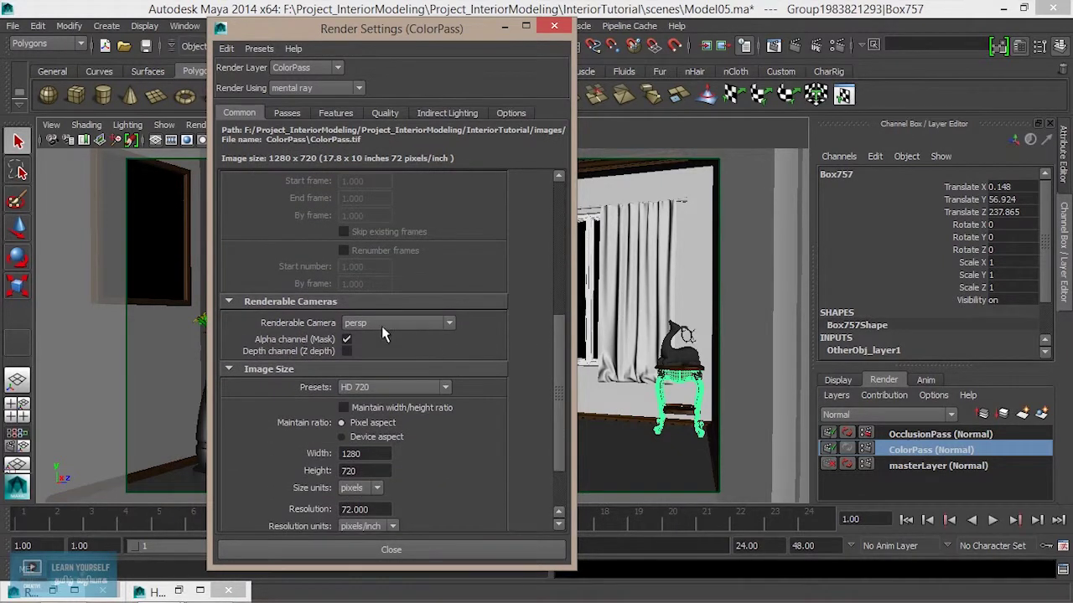
left_click(381, 325)
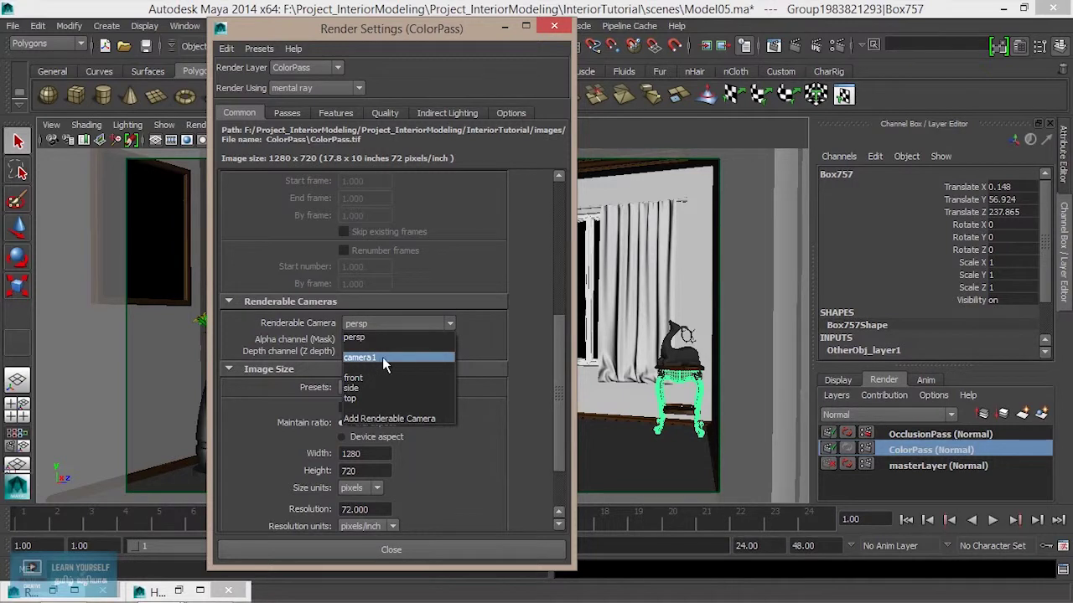
left_click(368, 357)
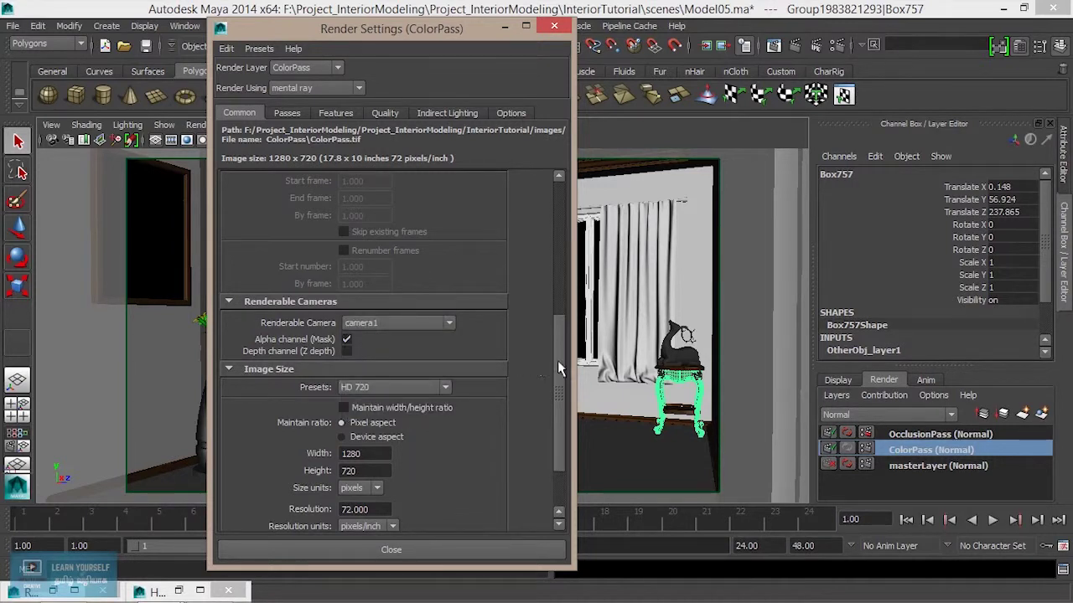
left_click_drag(558, 377, 557, 391)
left_click(368, 312)
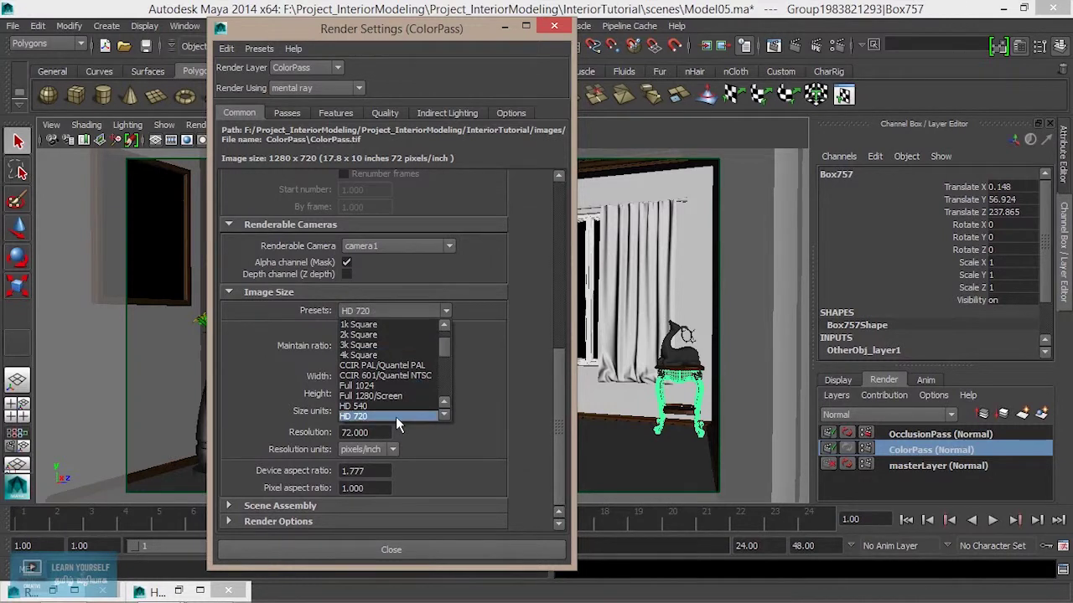
left_click(516, 392)
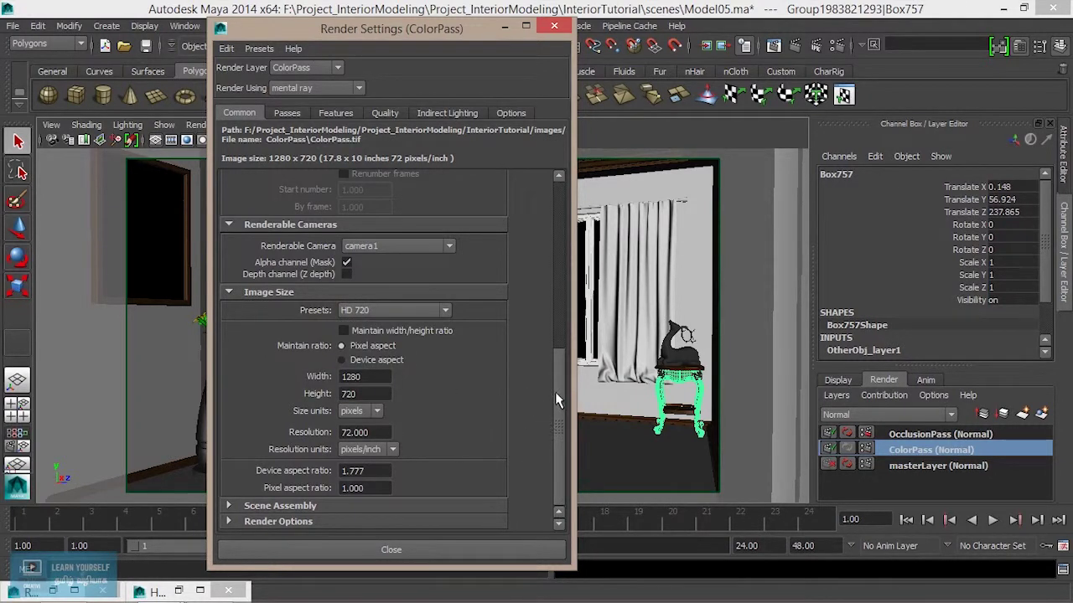
- Switch to Legacy Sampling Mode and raise Max Sample Level to 2, giving 1 to 16 samples
left_click(284, 111)
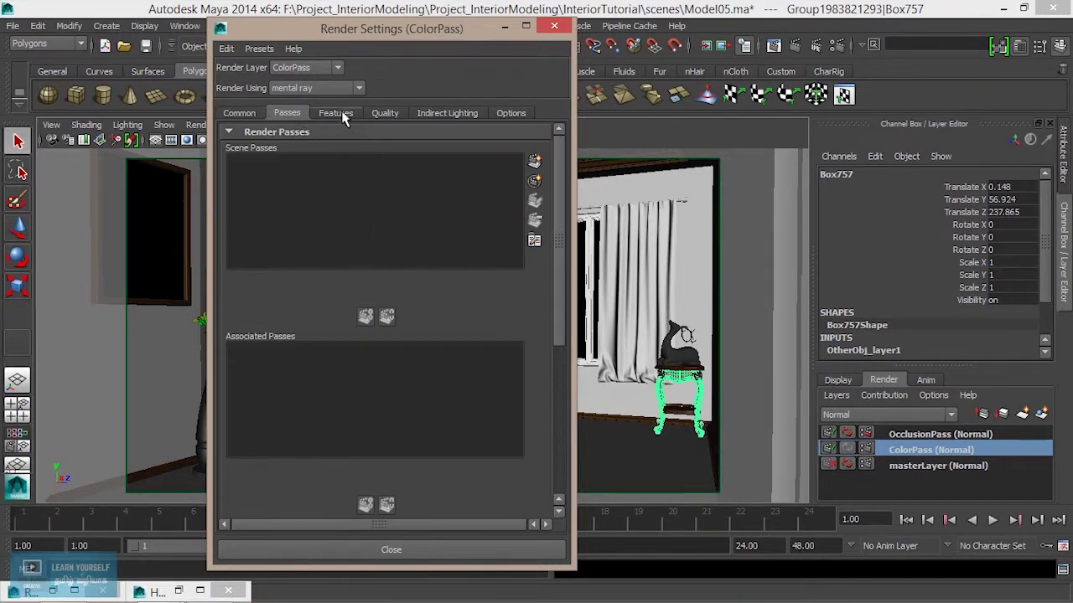
left_click(343, 114)
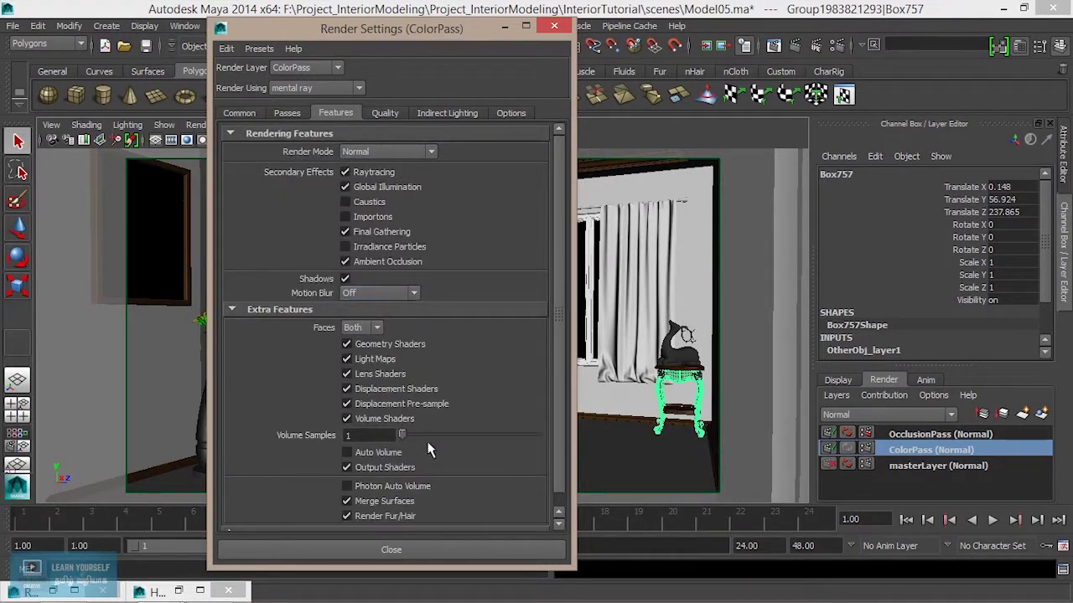
scroll(549, 402, "down", 1)
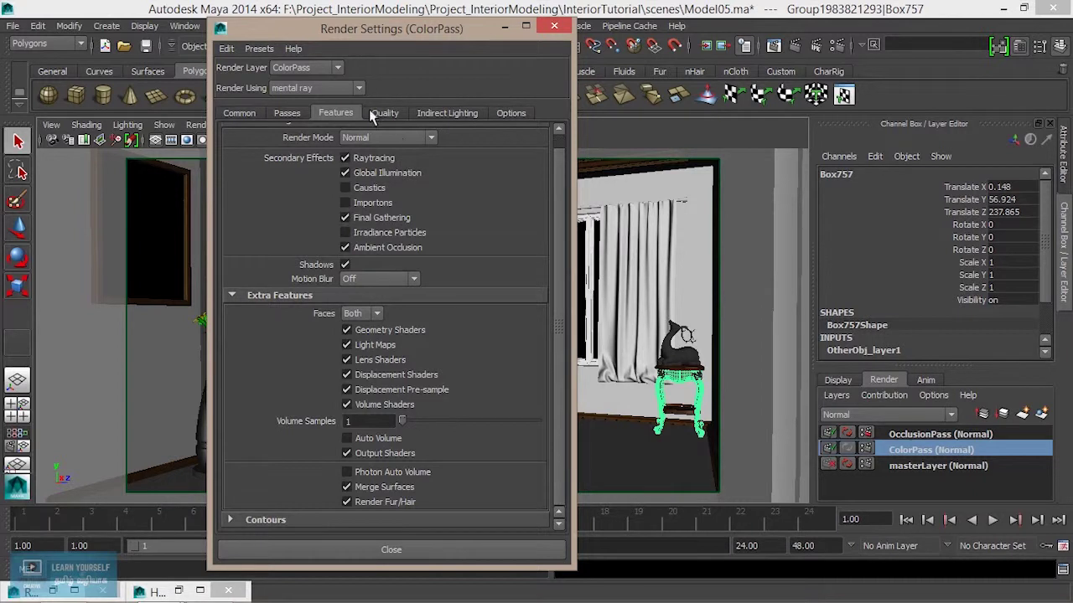
left_click(384, 113)
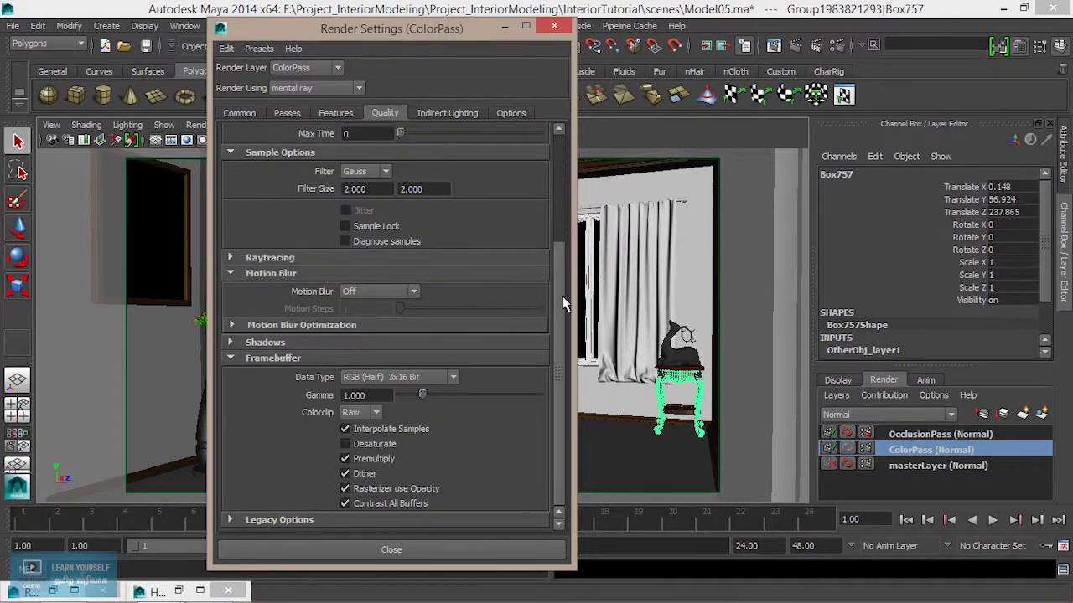
scroll(563, 304, "up", 3)
left_click(394, 153)
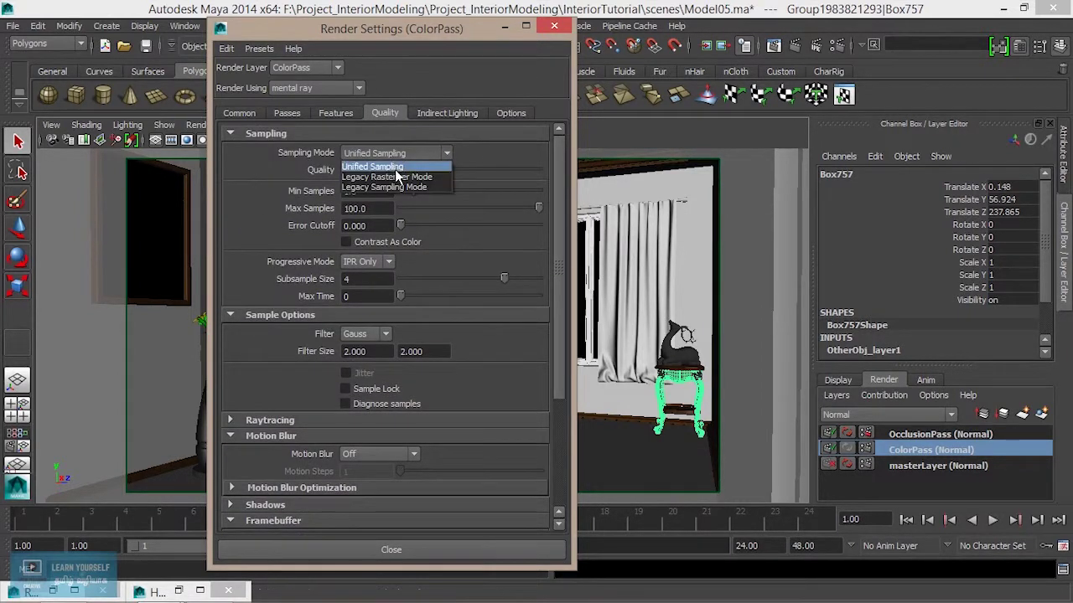
left_click(402, 188)
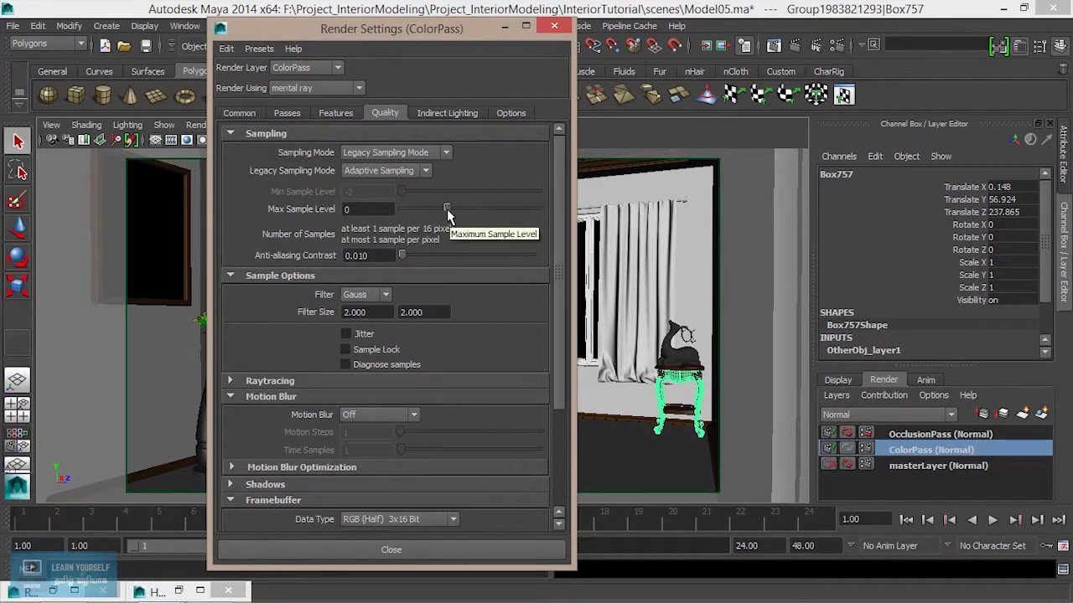
left_click_drag(447, 209, 471, 211)
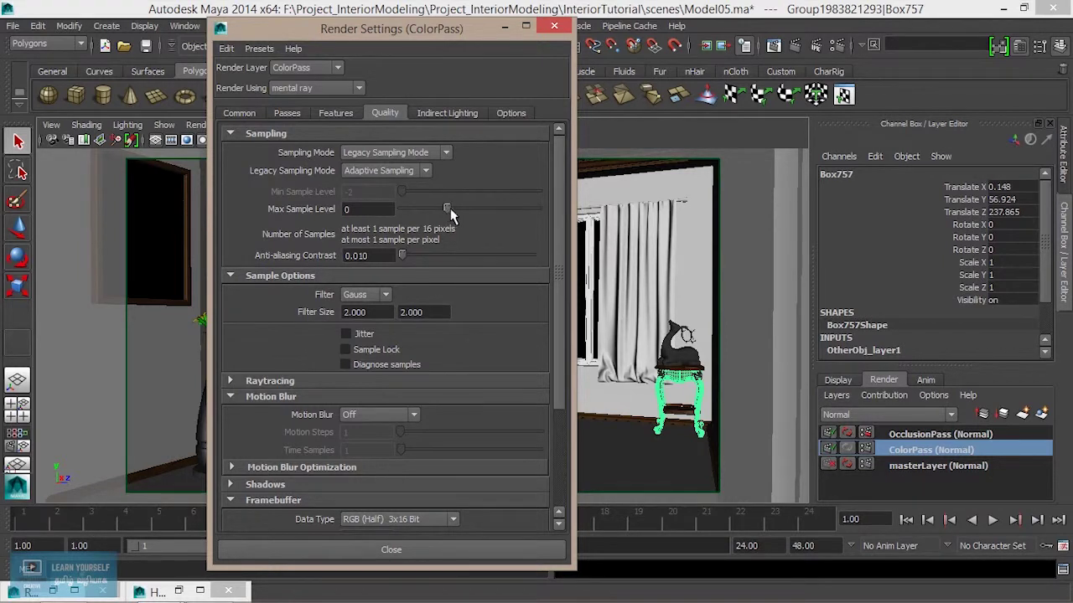
left_click_drag(475, 213, 485, 215)
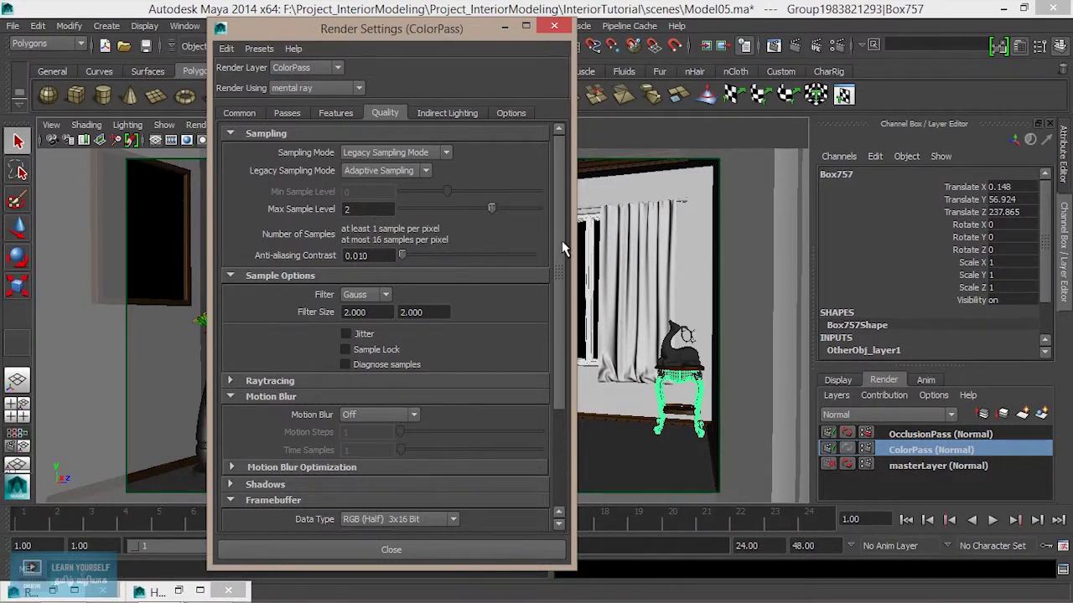
left_click_drag(562, 244, 555, 339)
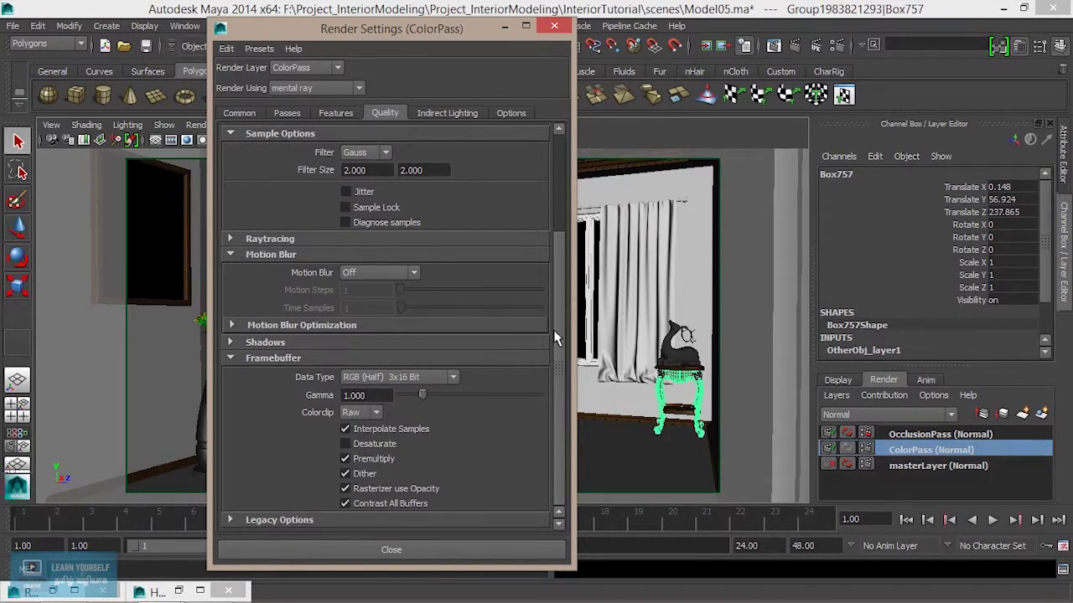
- Keep Global Illumination accuracy at 1000 and set Final Gathering accuracy to 200
left_click(447, 113)
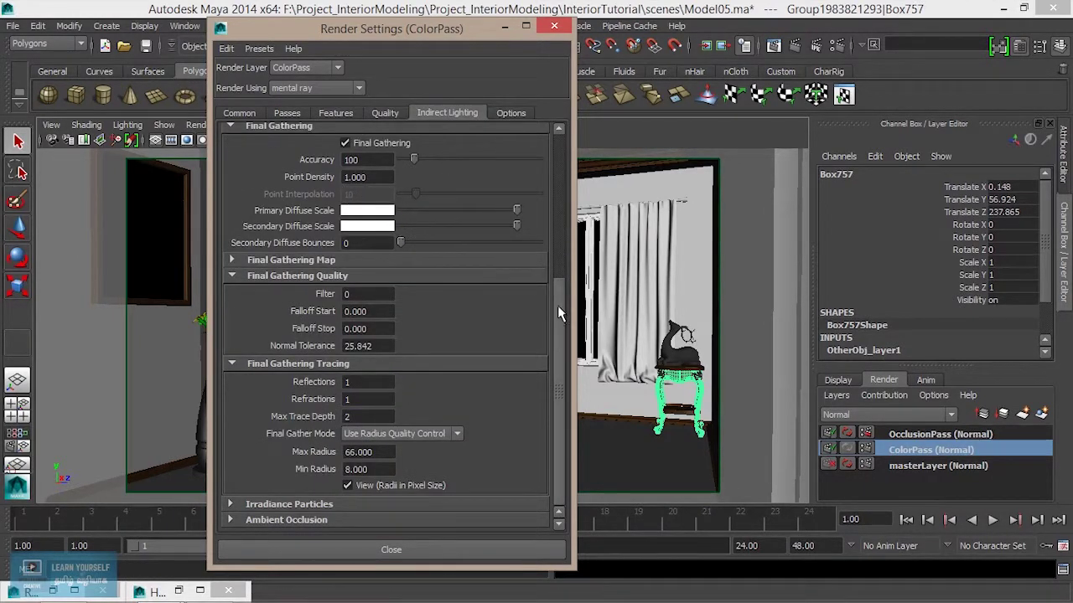
left_click_drag(557, 305, 554, 158)
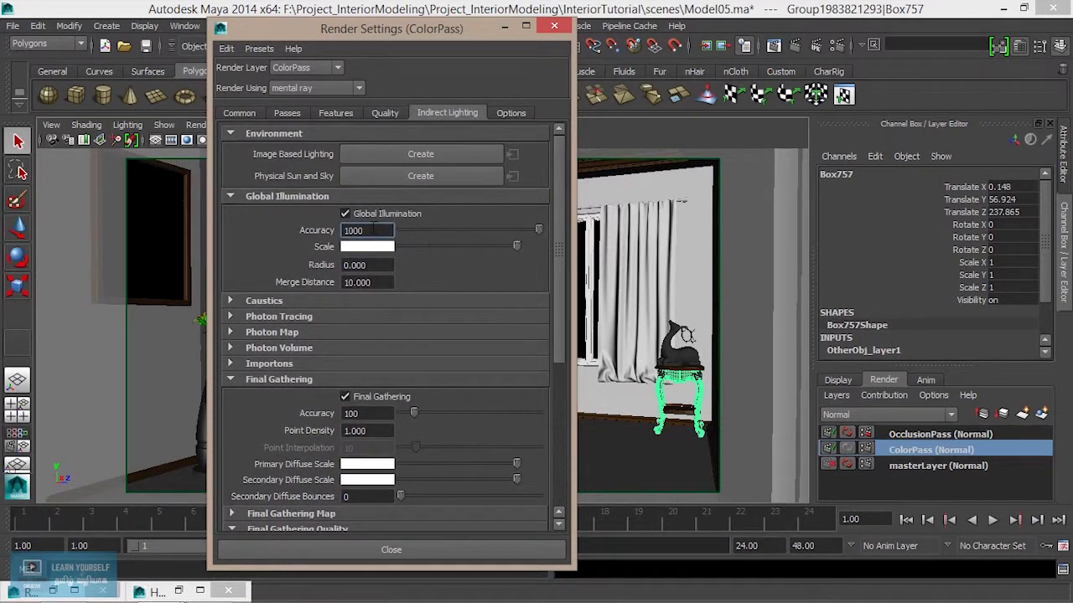
key("Return")
left_click(351, 231)
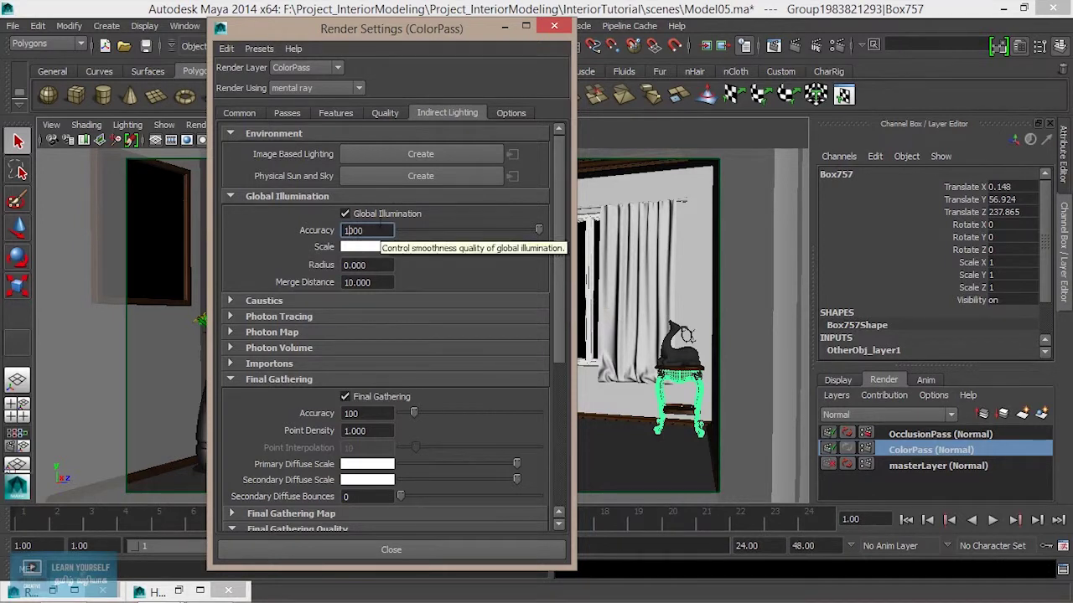
double_click(356, 413)
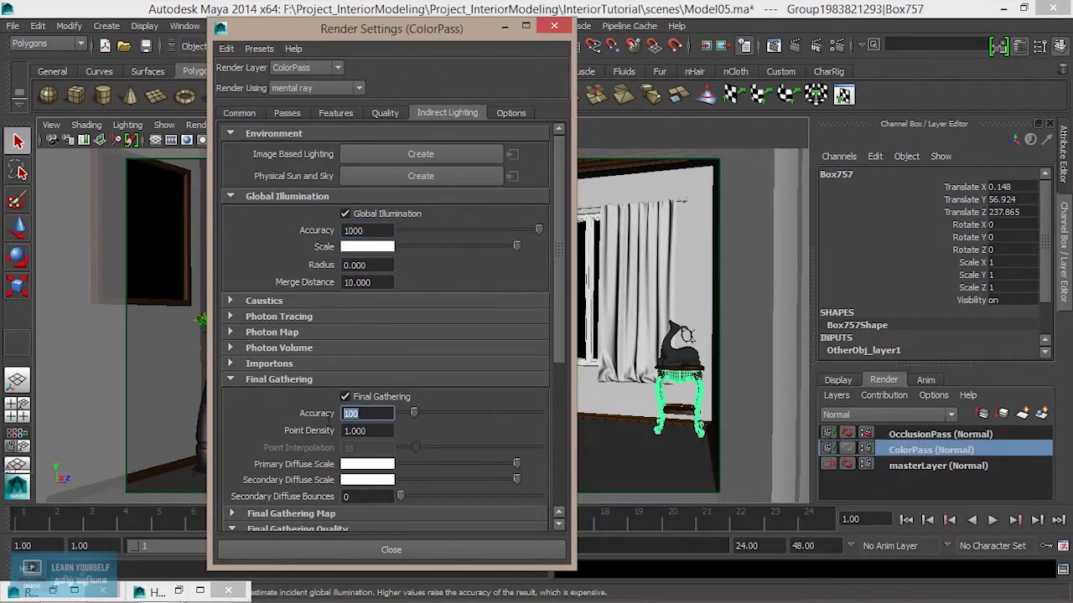
type("200")
key("Return")
left_click_drag(558, 298, 560, 460)
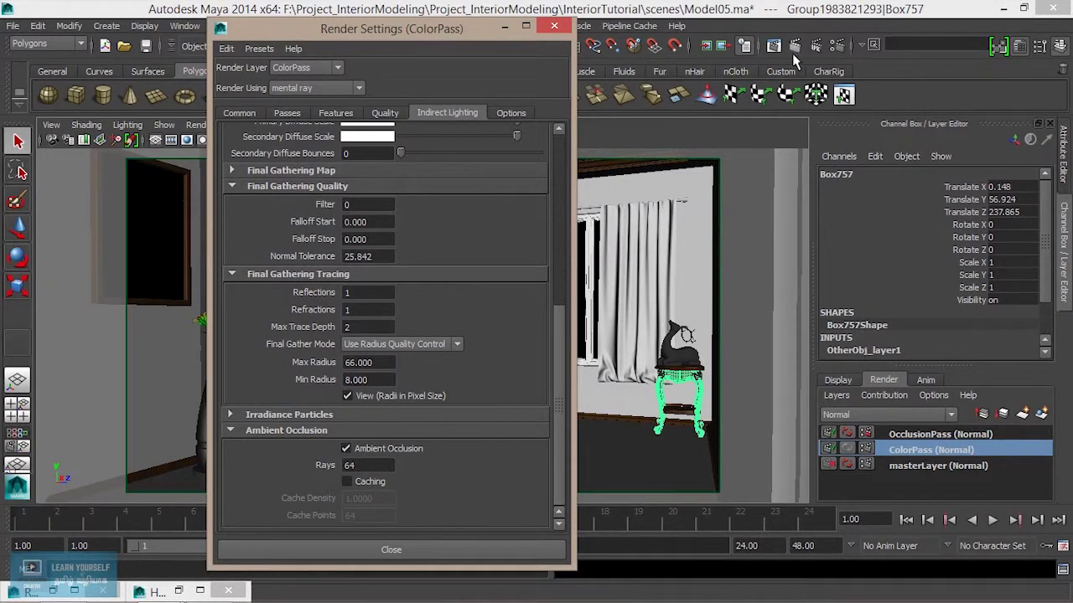
left_click_drag(559, 403, 559, 176)
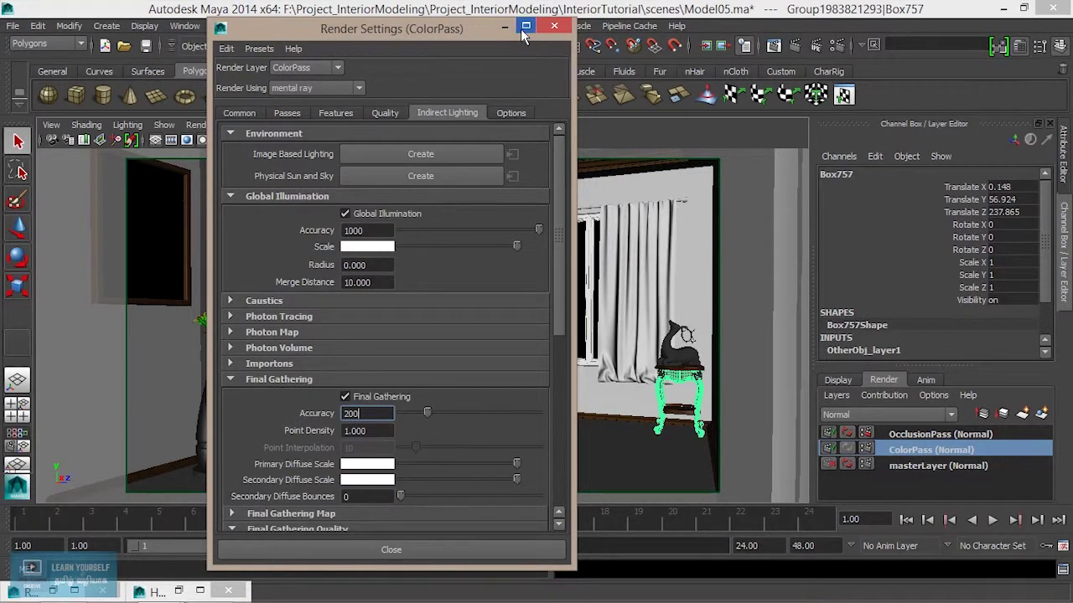
left_click(239, 114)
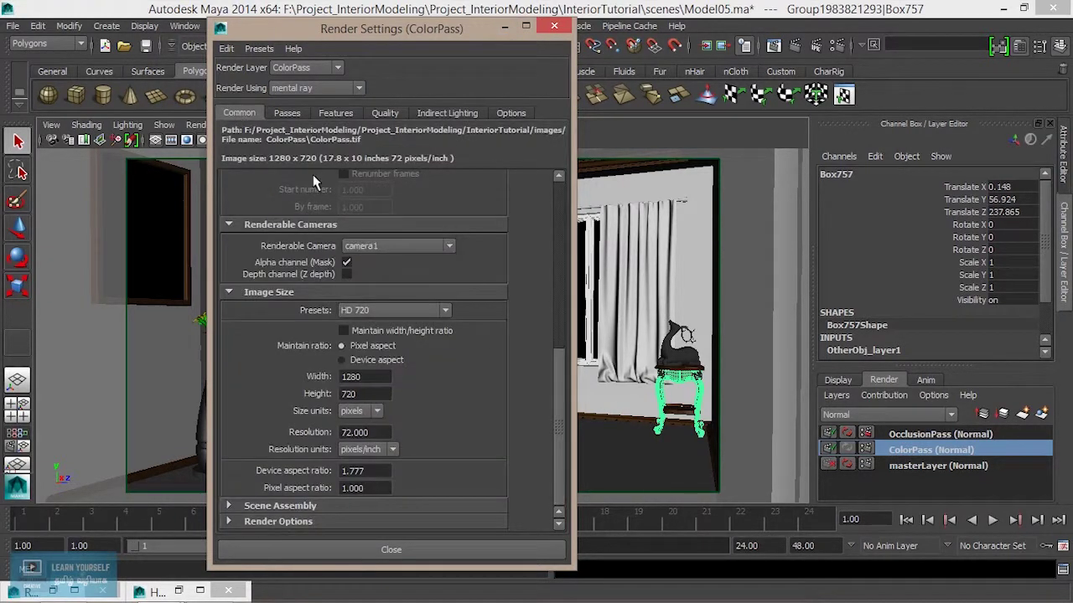
- Review File Output on the Common tab and minimize the Render Settings window
left_click_drag(559, 369, 555, 195)
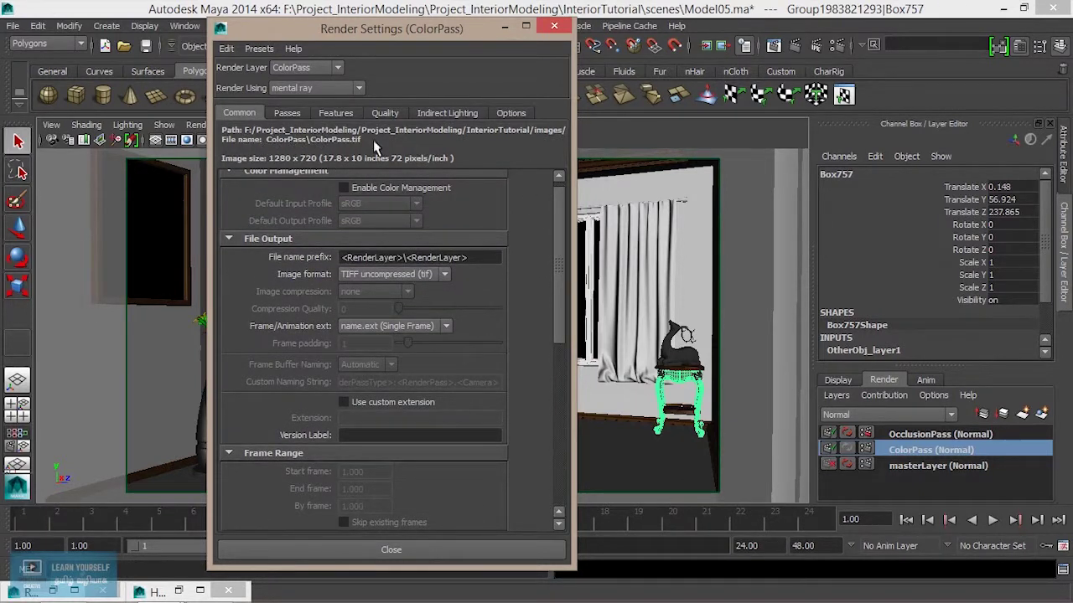
left_click(503, 29)
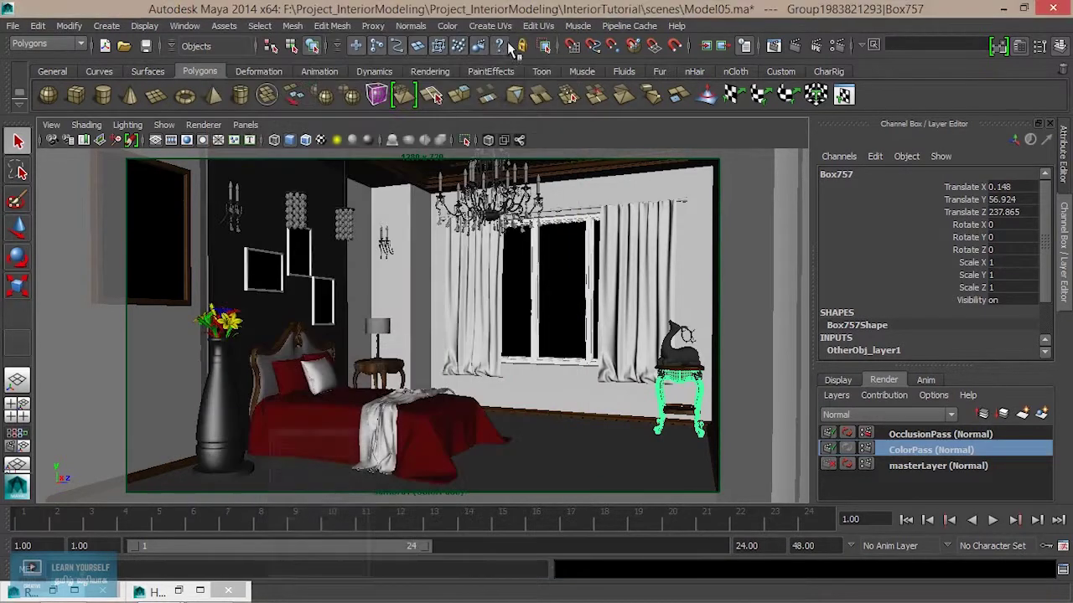
- Save Model05.ma, switch to the Rendering menu set, and open mental ray Batch Render options
left_click(146, 47)
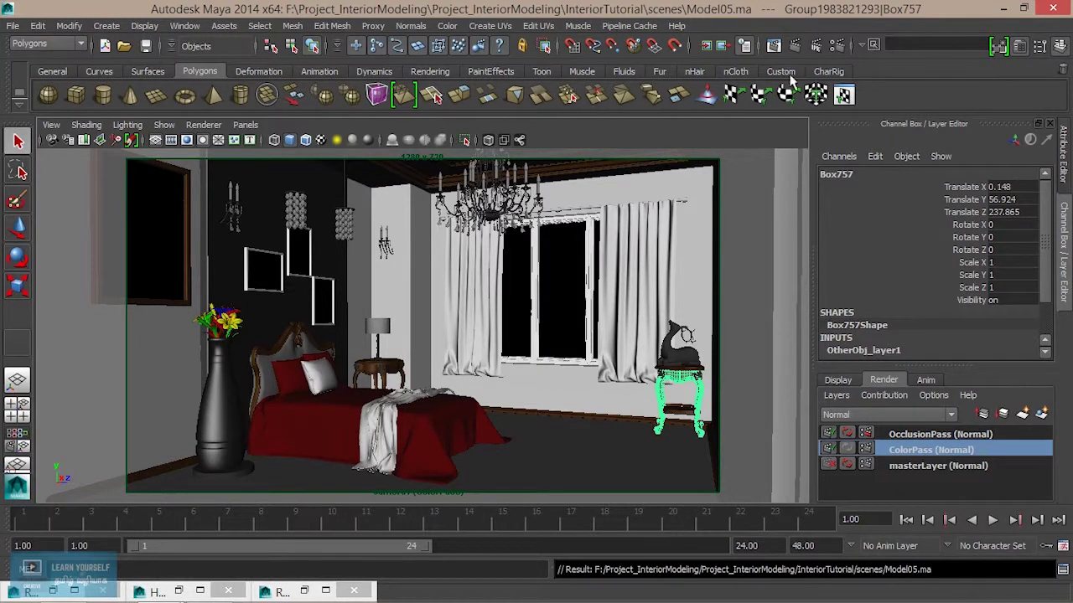
left_click(62, 46)
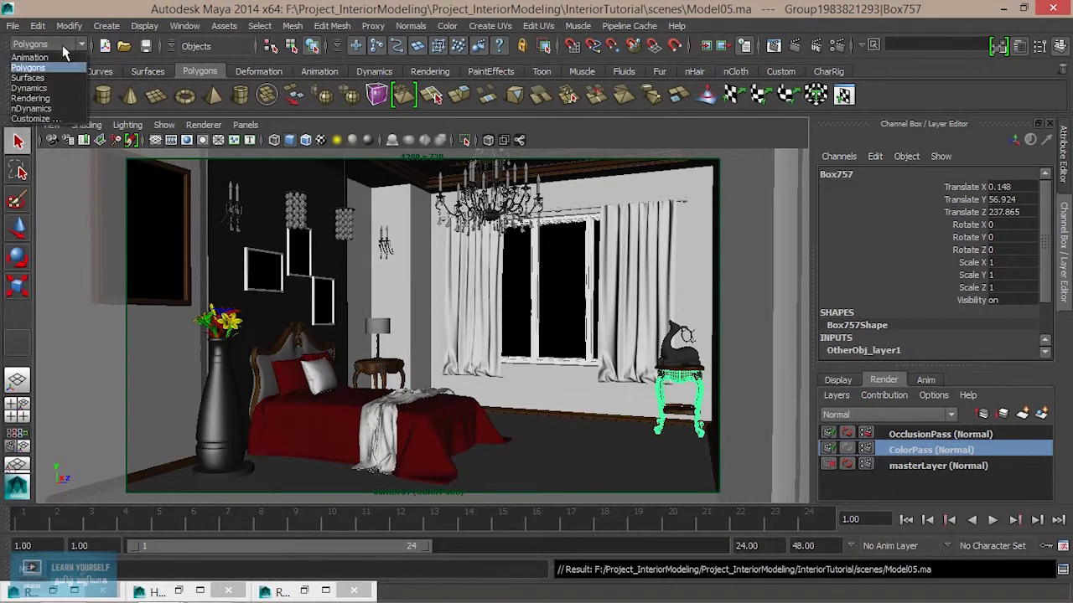
left_click(53, 98)
left_click(382, 25)
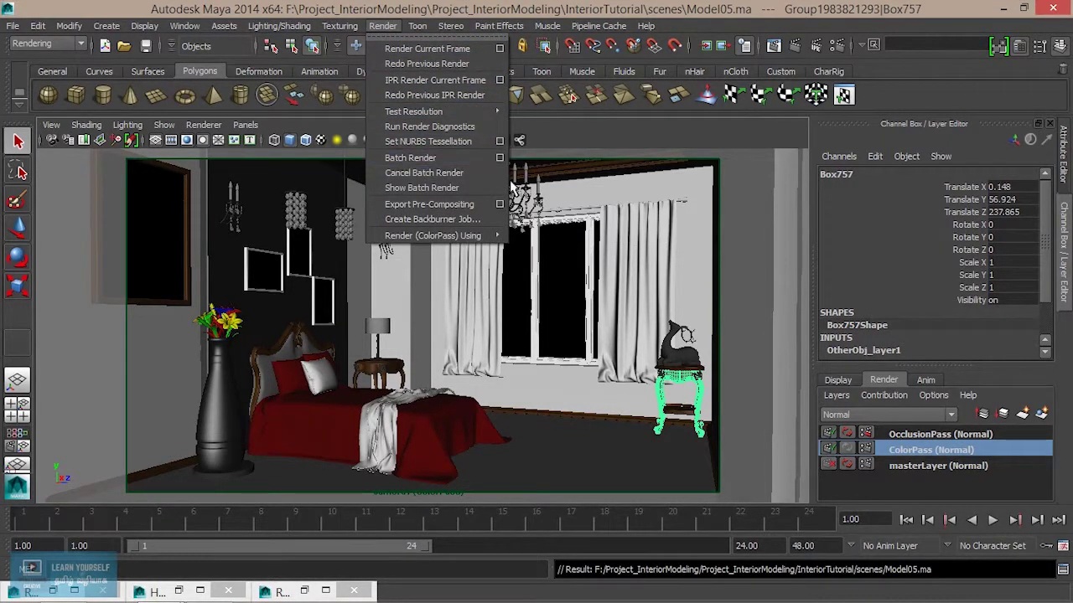
left_click(500, 157)
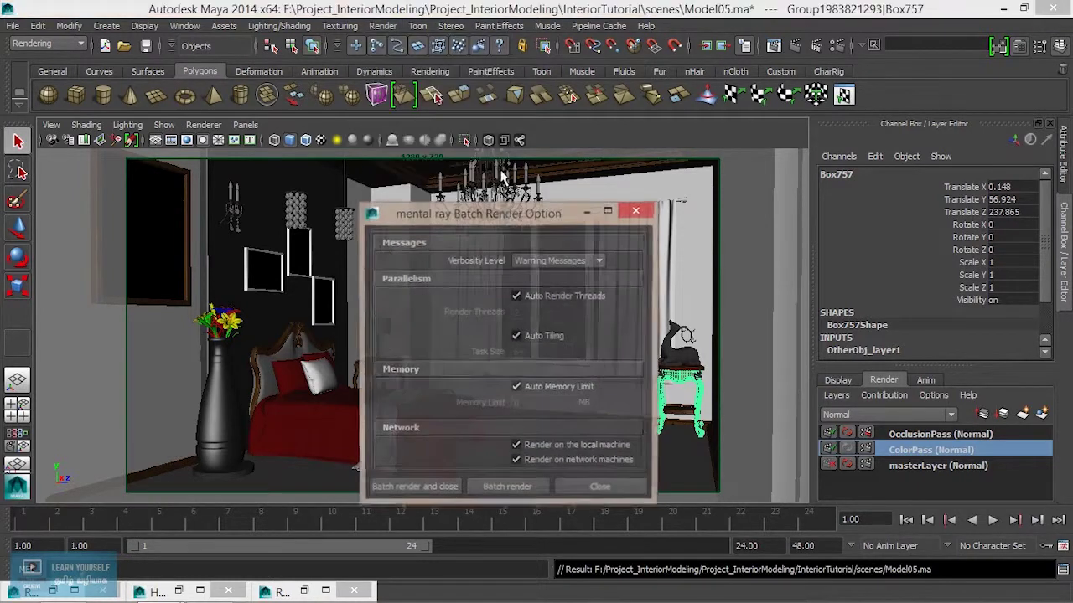
- Move the Batch Render Option dialog aside and start the batch render
left_click_drag(503, 209, 450, 58)
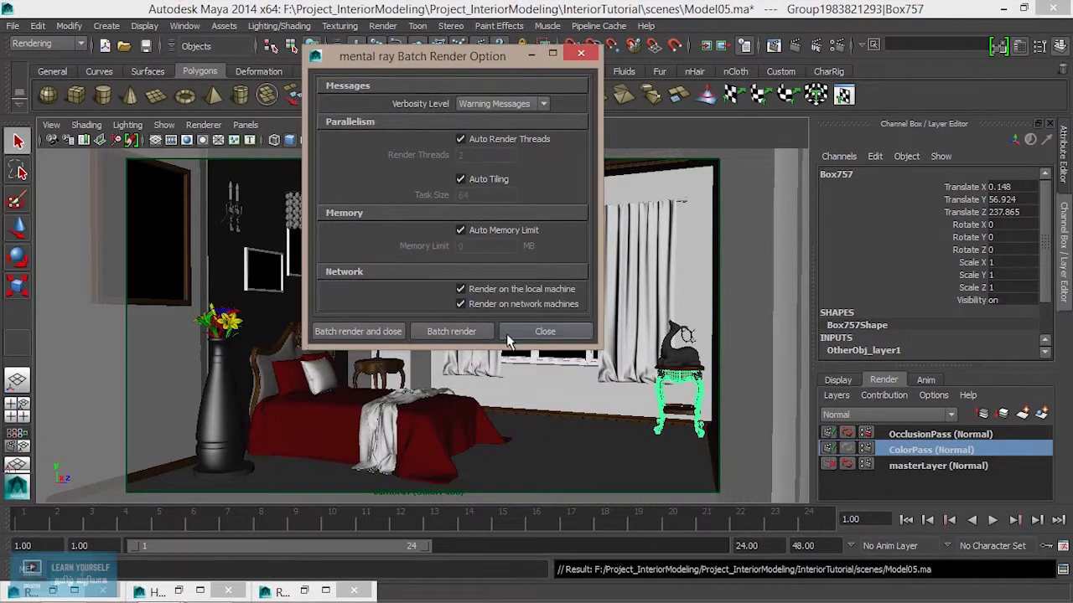
left_click(358, 331)
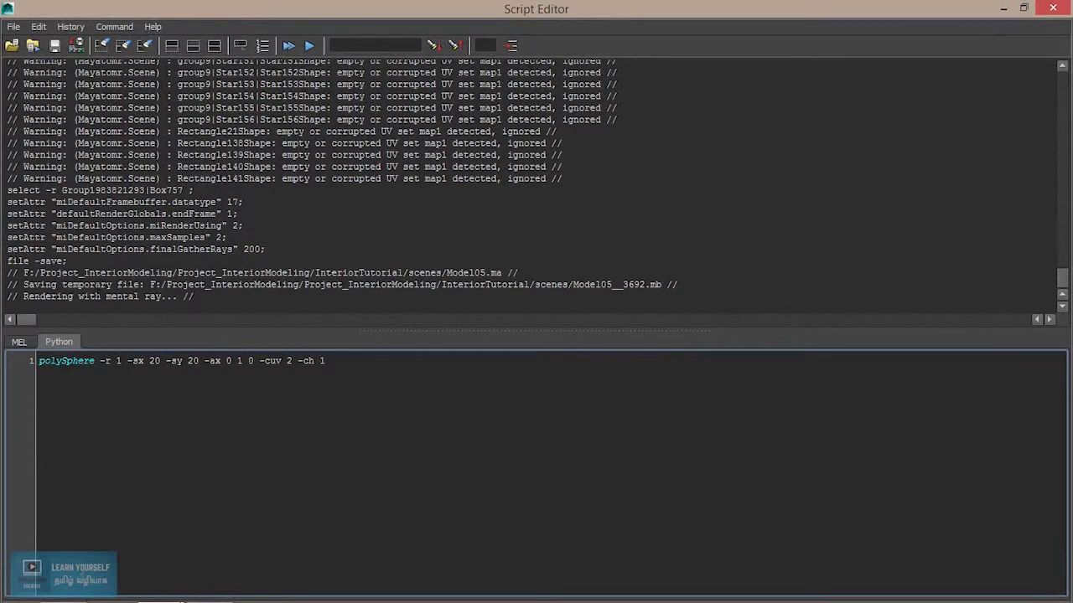
- Highlight the temporary file and 'rendering with mental ray' messages in the render log
left_click_drag(24, 284, 139, 284)
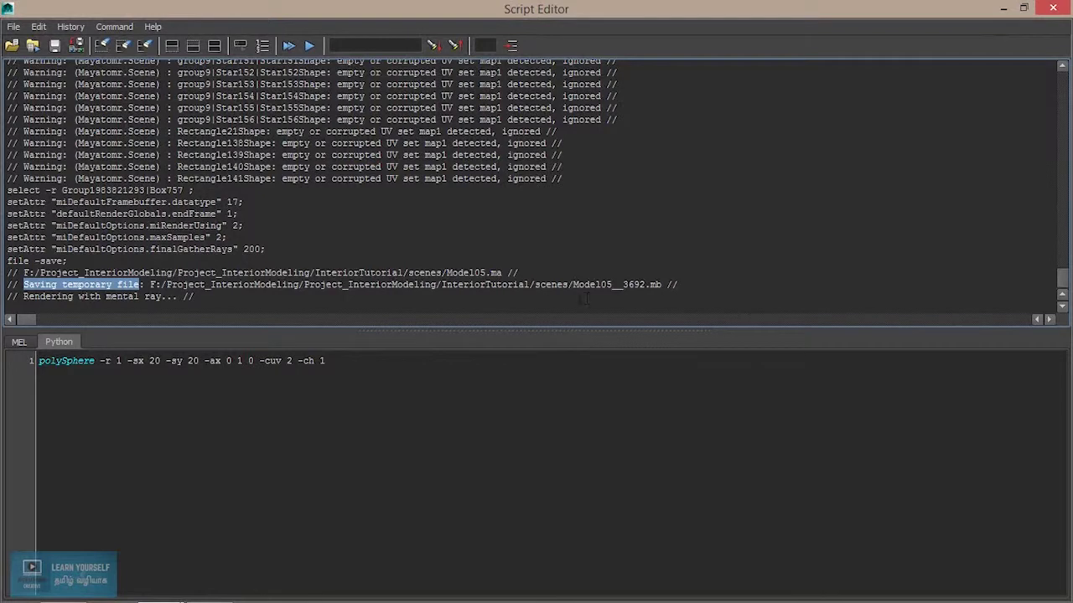
left_click_drag(573, 284, 651, 284)
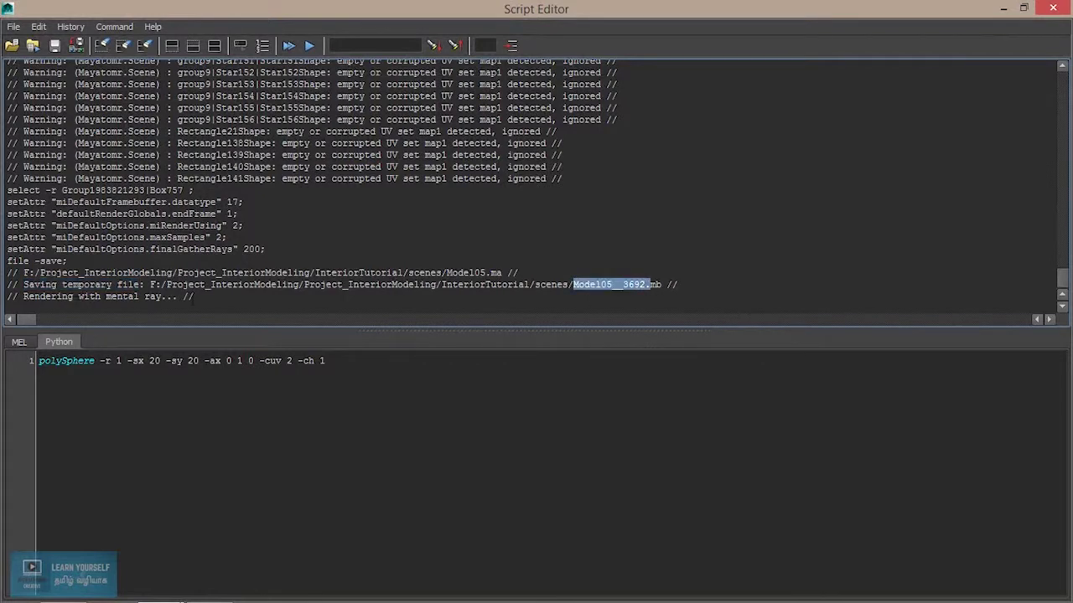
left_click_drag(77, 296, 198, 295)
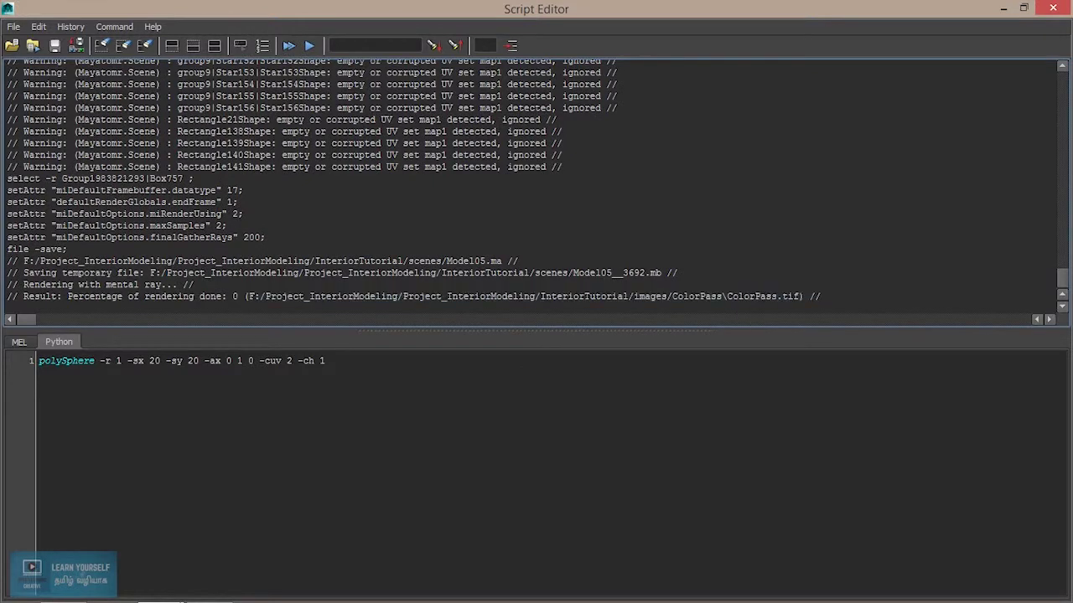
left_click_drag(24, 284, 141, 284)
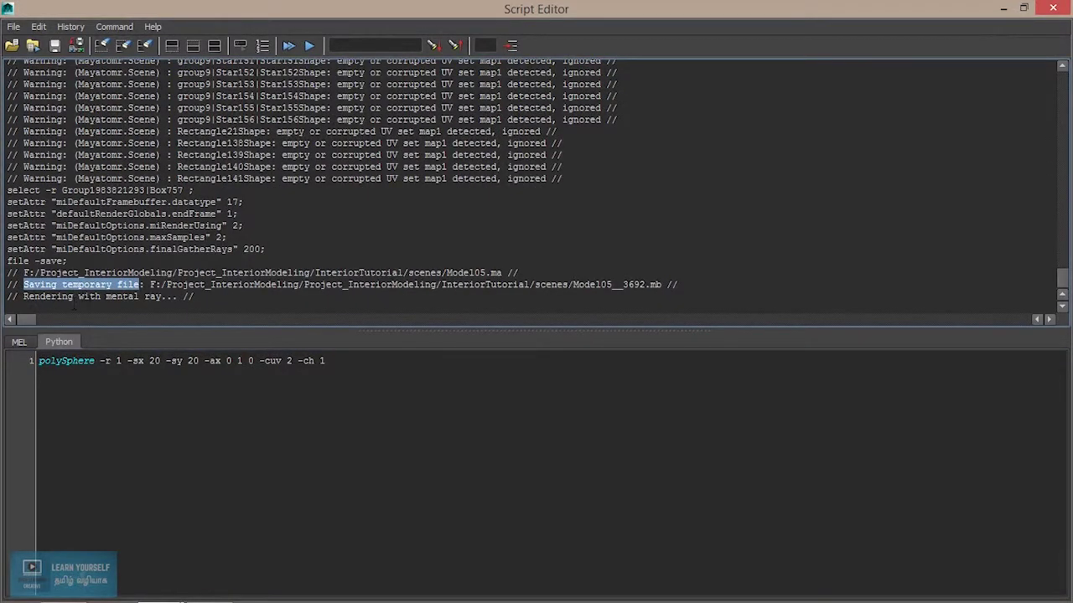
left_click_drag(573, 284, 650, 285)
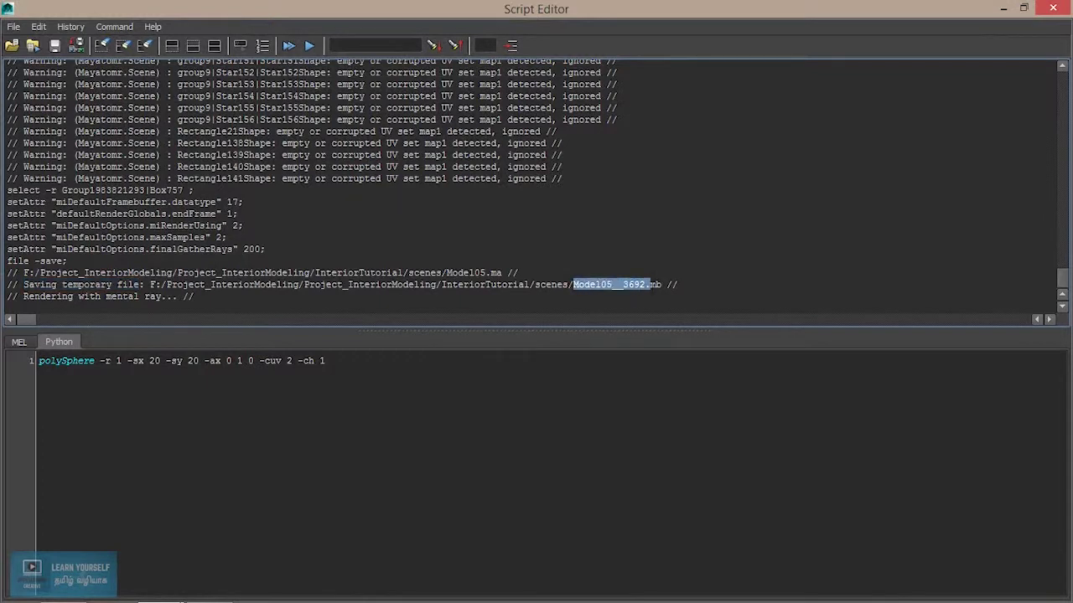
left_click_drag(77, 296, 201, 297)
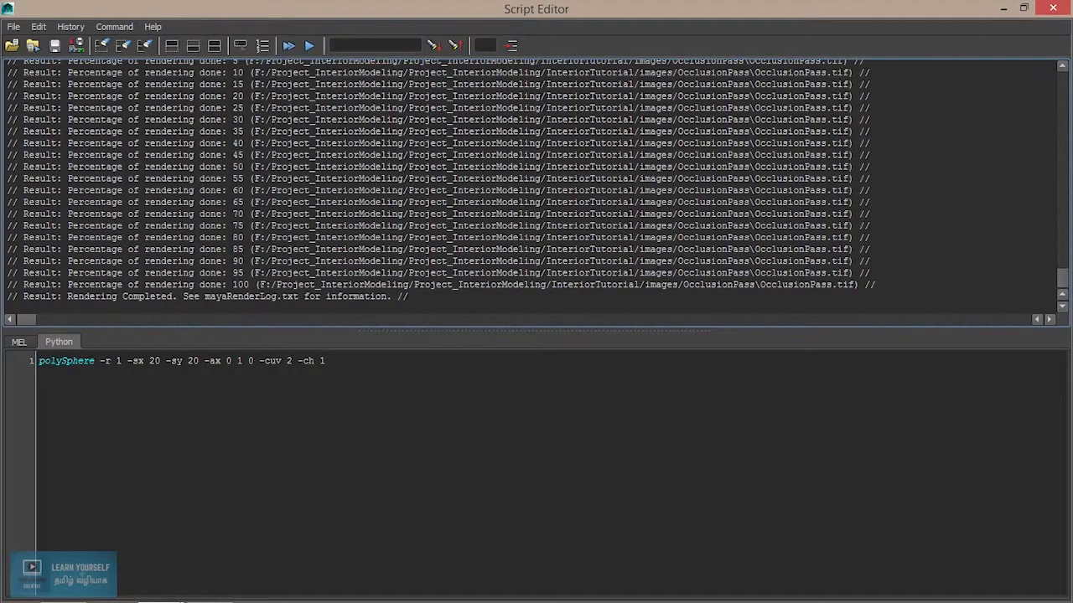
- Scroll to 'Rendering Completed', highlight the OcclusionPass.tif output path, and bring up the InteriorTutorial folder
mouse_move(1062, 284)
left_mouse_down()
mouse_move(1062, 262)
mouse_move(1064, 297)
left_mouse_up()
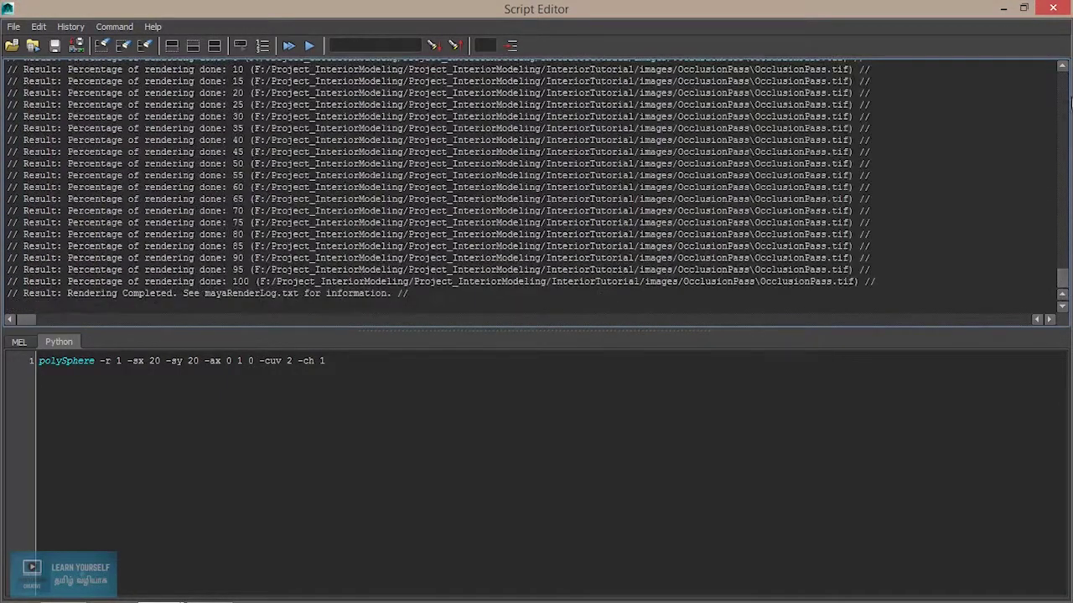
left_click(1061, 69)
scroll(1061, 73, "up", 3)
scroll(1061, 74, "up", 3)
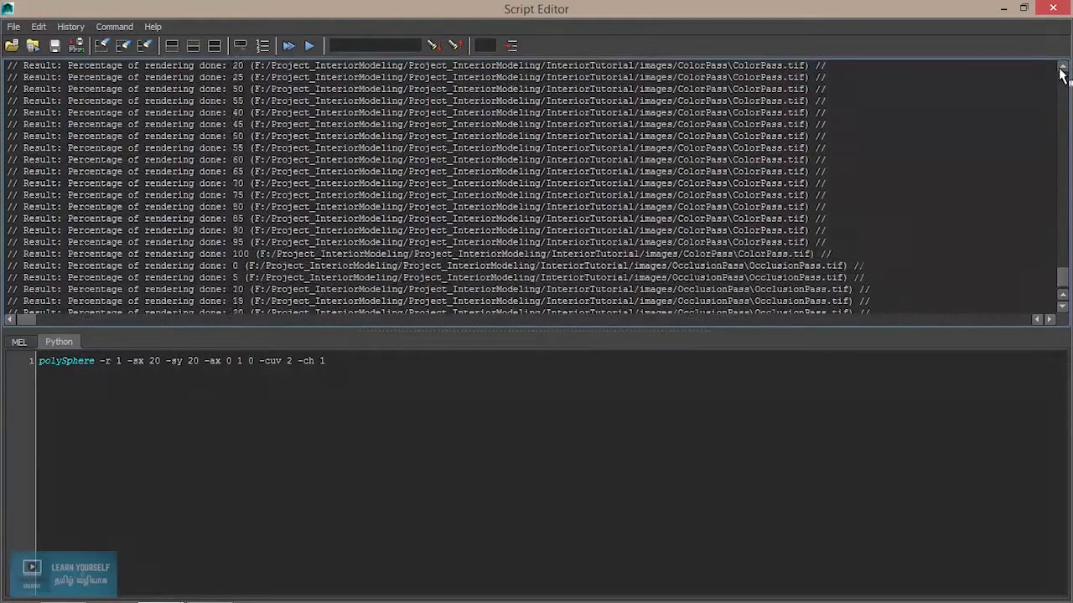
scroll(1061, 74, "up", 3)
scroll(1062, 298, "up", 6)
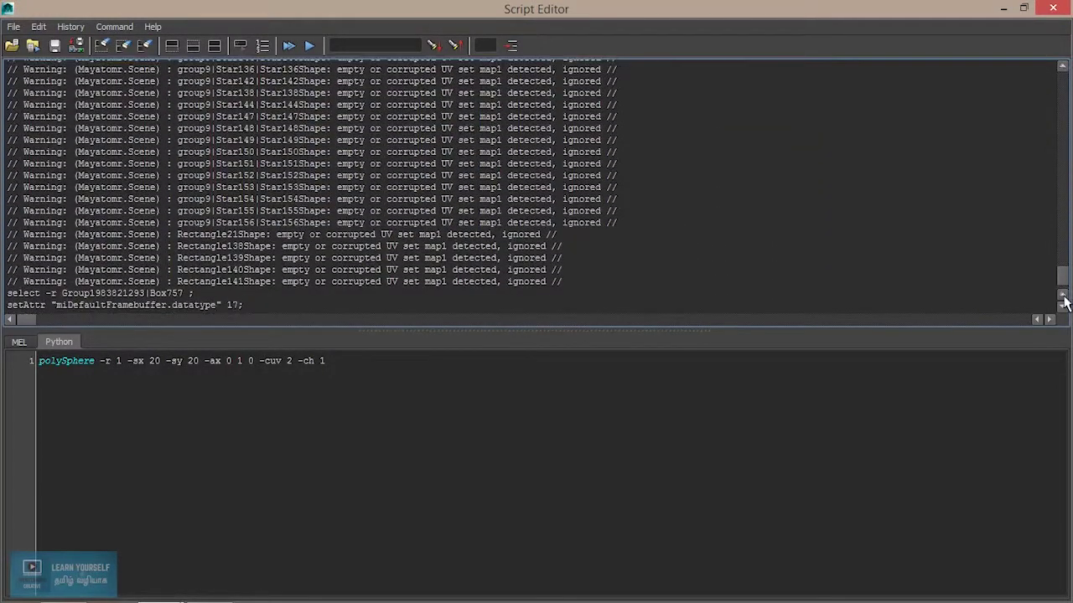
left_click_drag(1063, 276, 1062, 289)
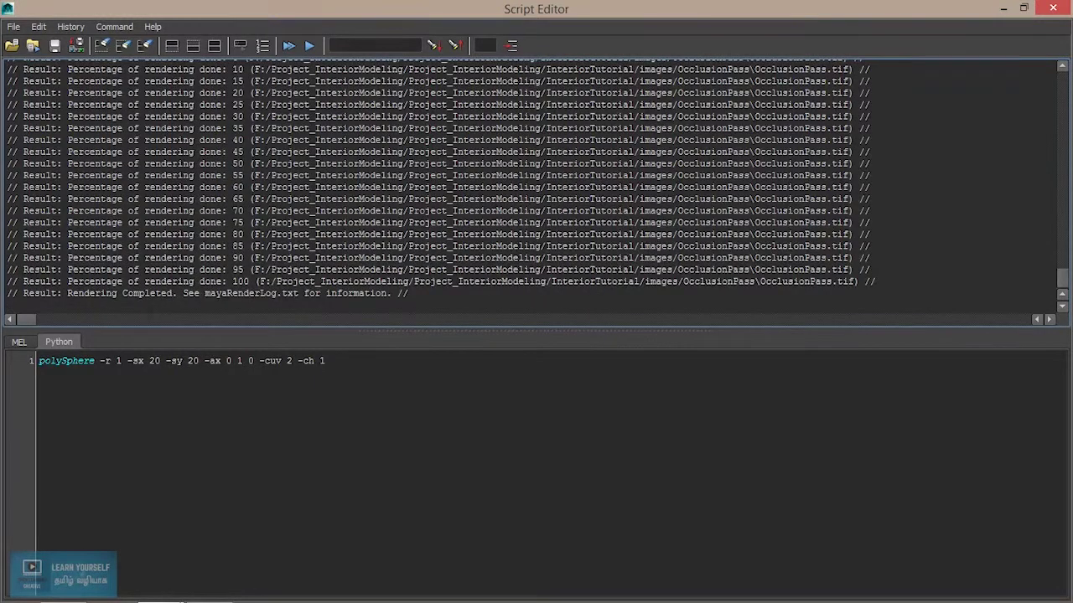
left_click_drag(260, 281, 810, 282)
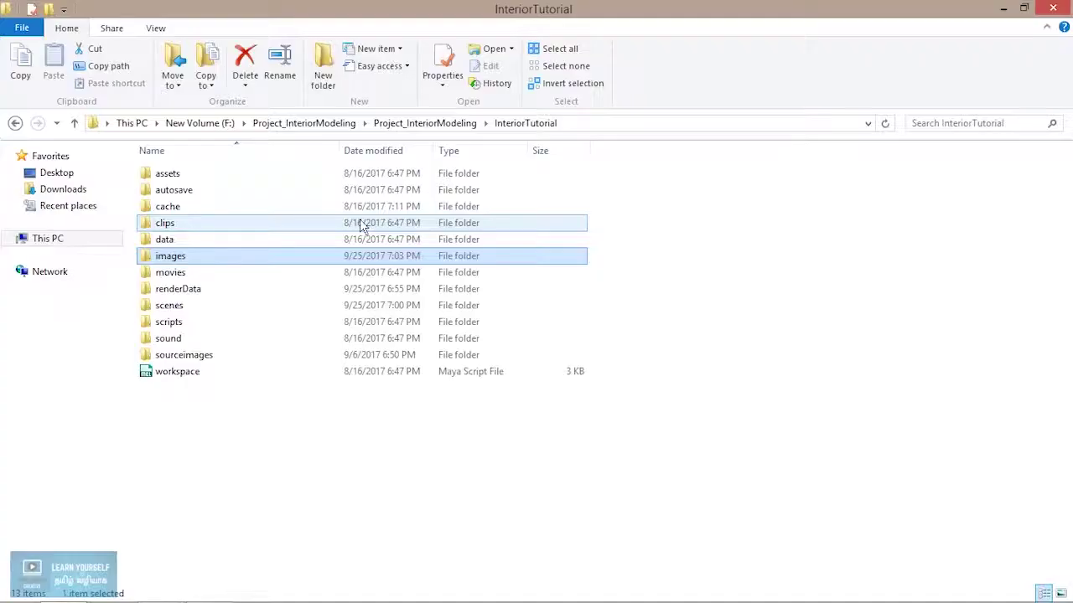
left_click(234, 411)
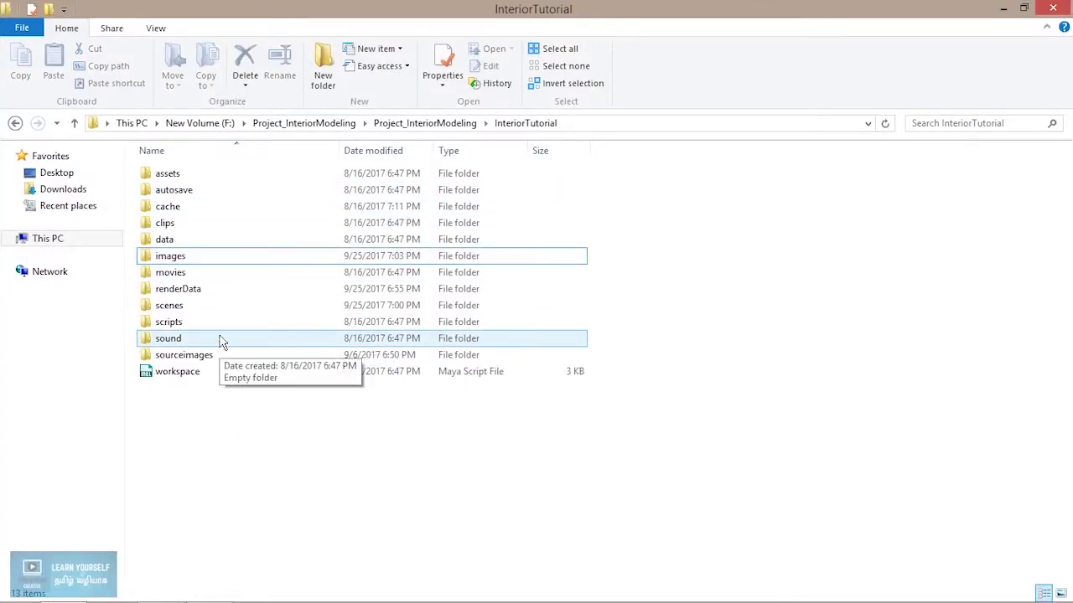
- Open images > ColorPass and view the rendered ColorPass image in Windows Photo Viewer
left_click(178, 257)
double_click(177, 257)
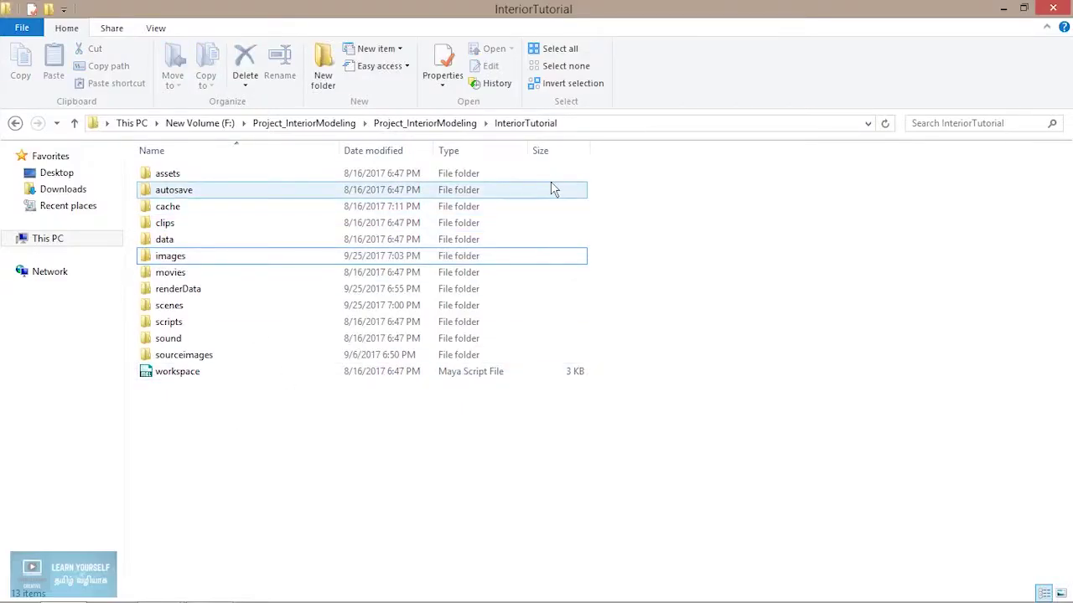
left_click(176, 260)
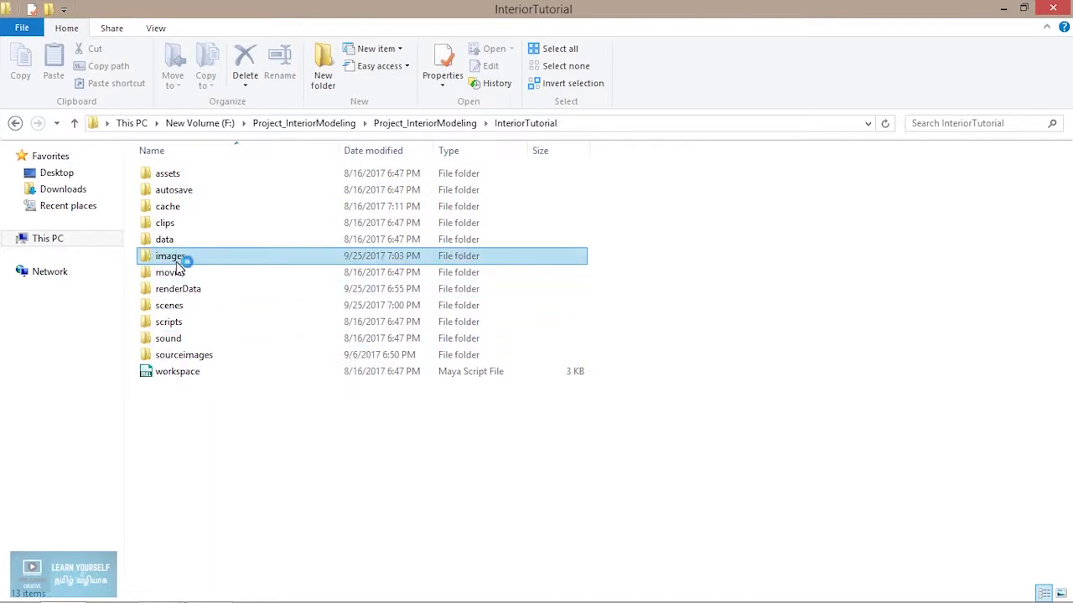
double_click(177, 261)
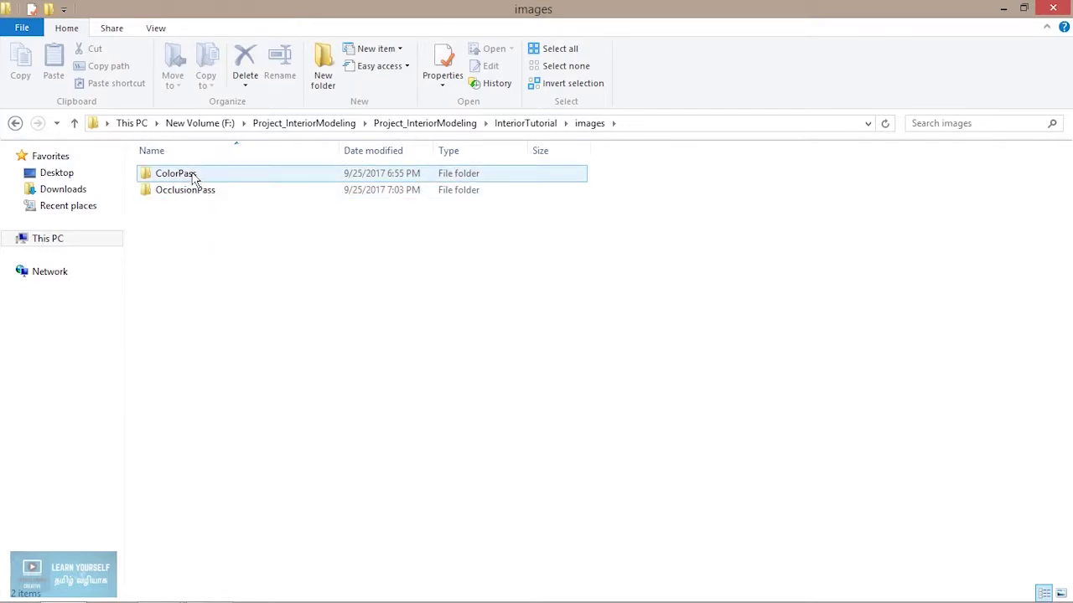
double_click(195, 174)
left_click(201, 182)
double_click(201, 182)
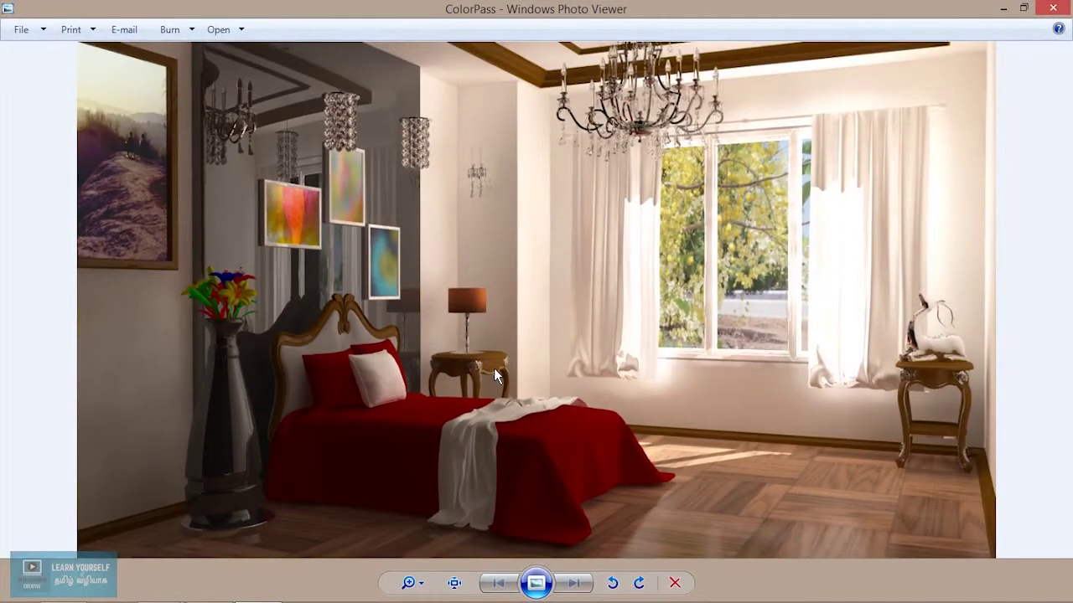
- Close the ColorPass image, view the OcclusionPass render from its folder, then close Photo Viewer
scroll(493, 363, "up", 2)
left_click(1052, 7)
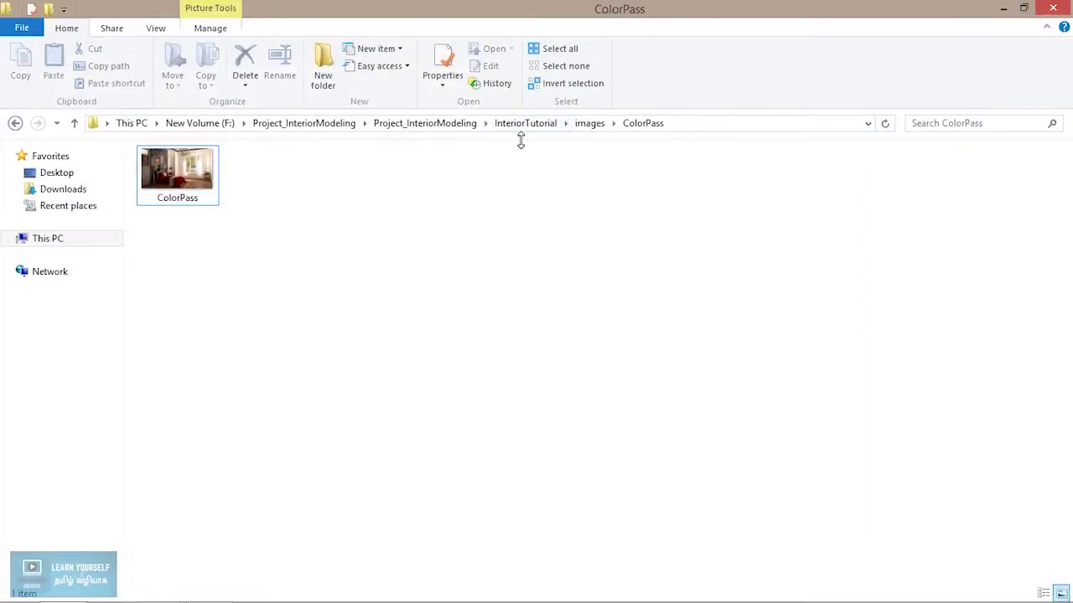
left_click(582, 123)
double_click(198, 193)
double_click(194, 194)
scroll(560, 343, "up", 1)
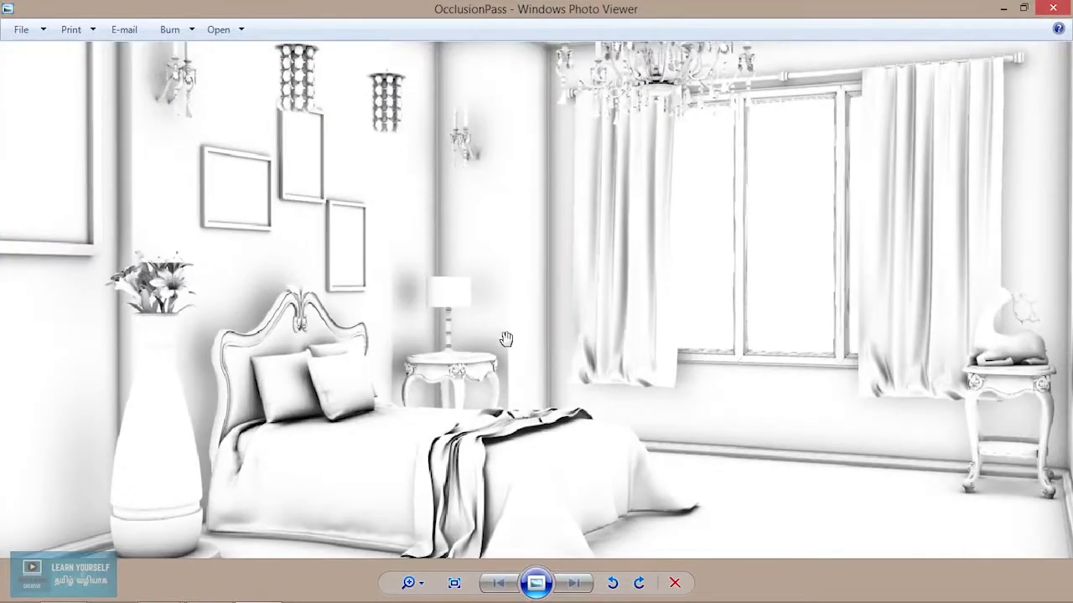
left_click(1052, 8)
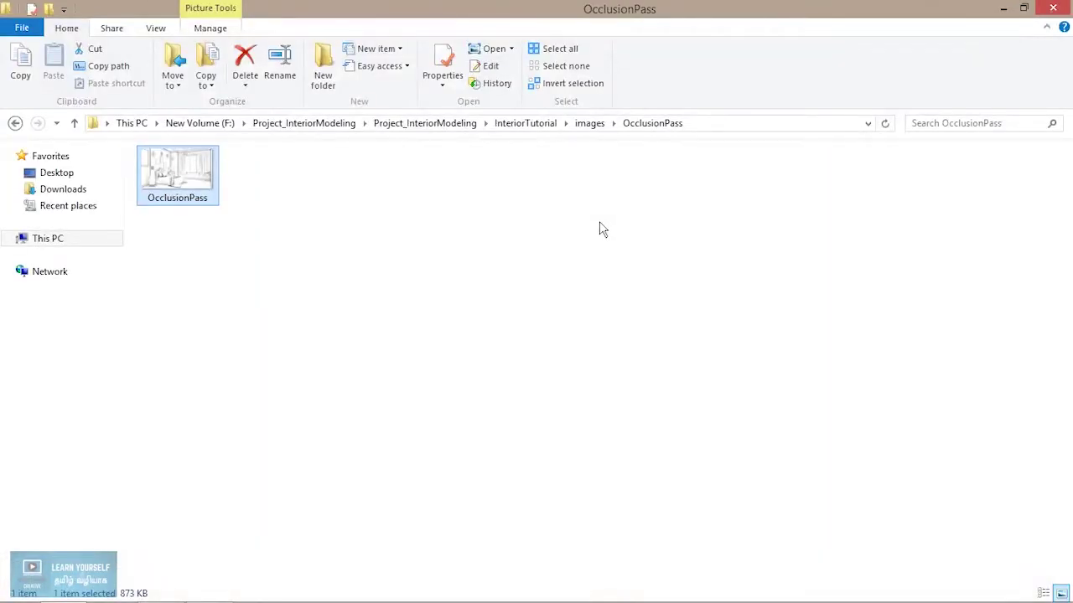